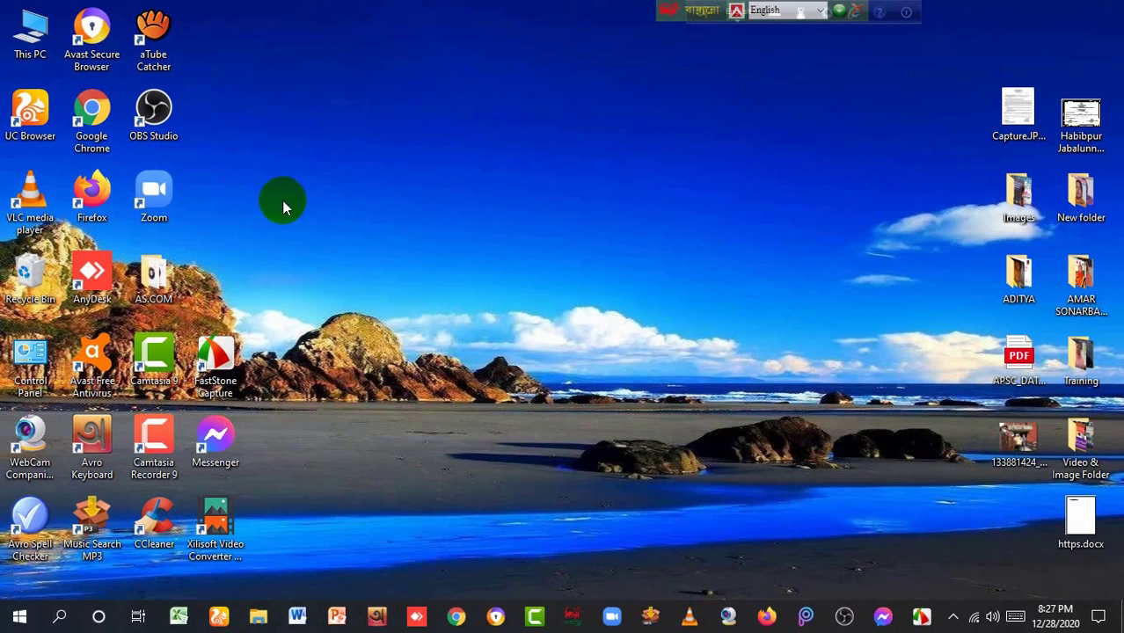
Step: Open the Control Panel and go to the Programs and Features list of installed programs
{"action": "left_click", "coordinate": [32, 352]}
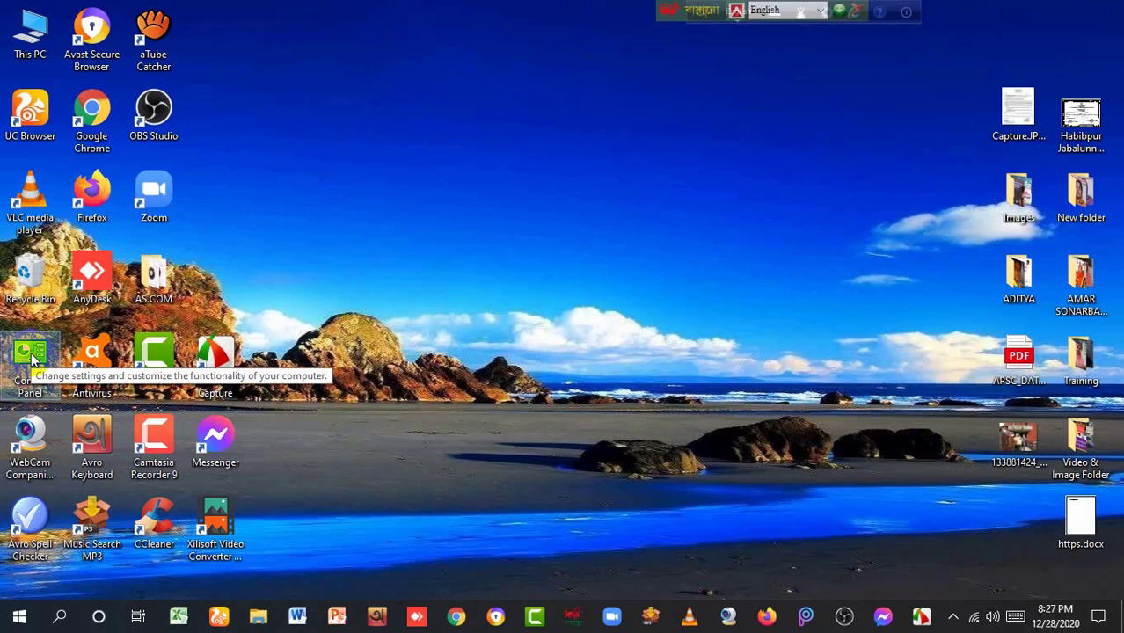
{"action": "double_click", "coordinate": [32, 356]}
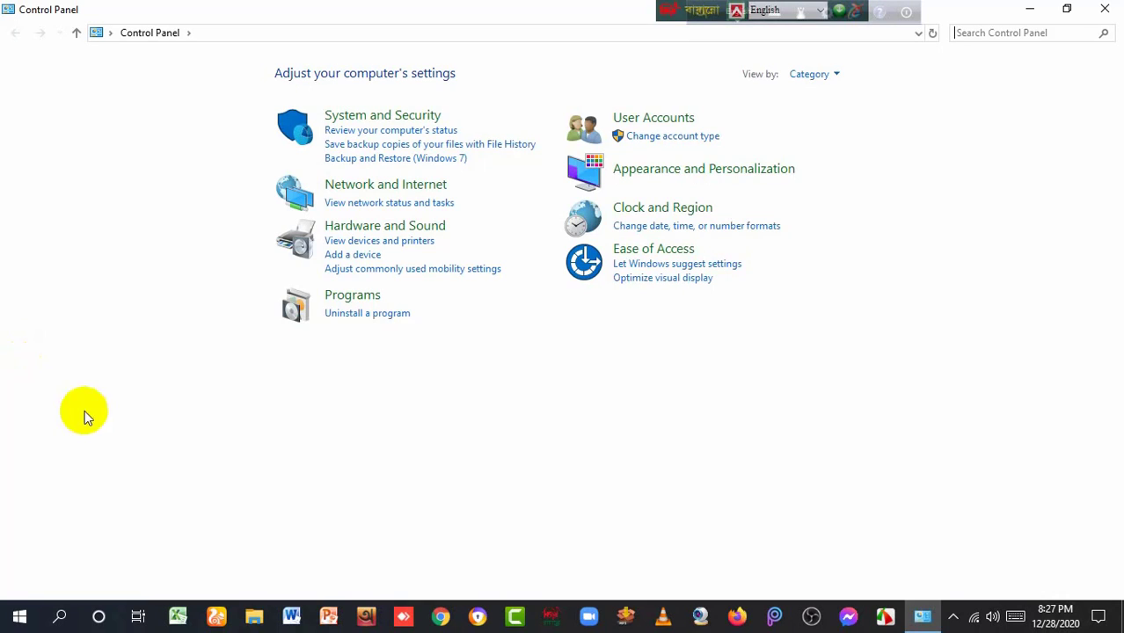
{"action": "left_click", "coordinate": [354, 296]}
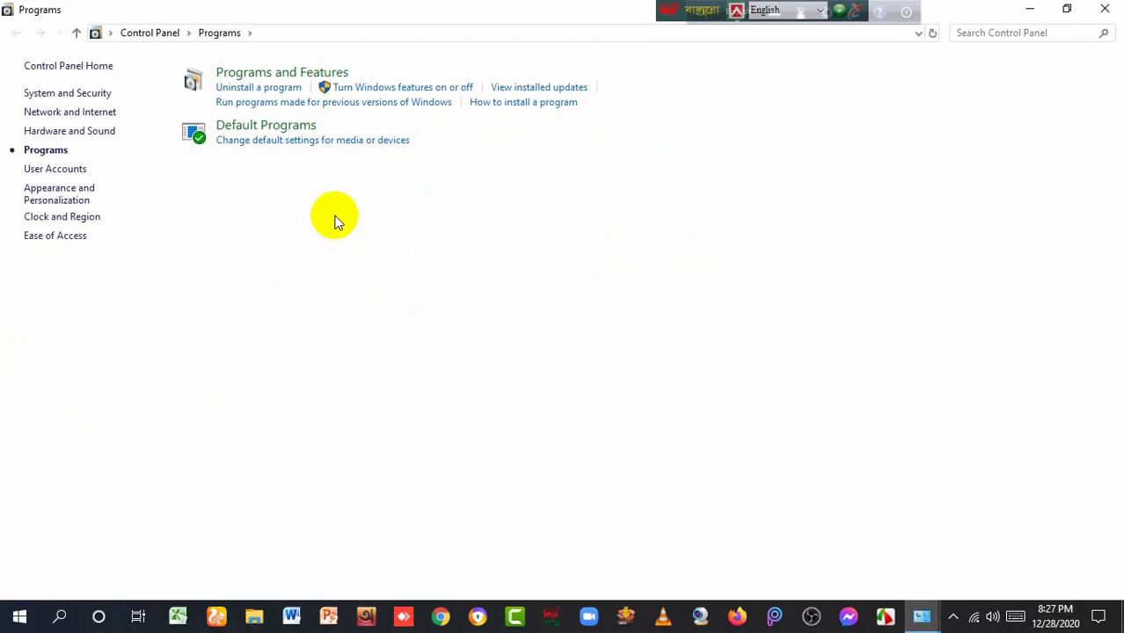
{"action": "left_click", "coordinate": [268, 82]}
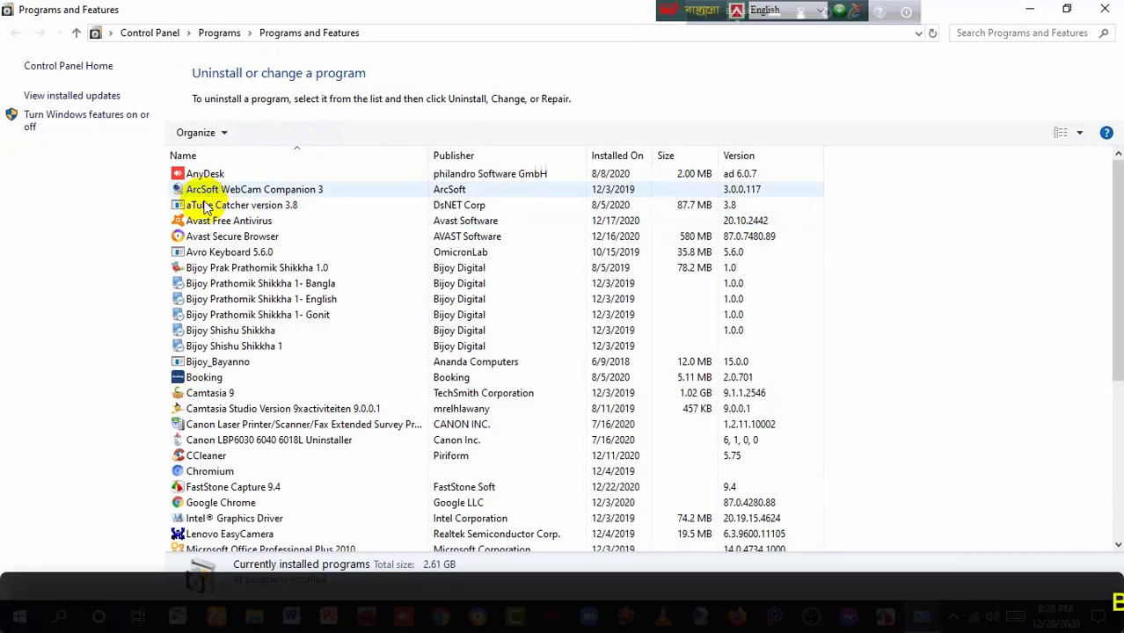
Step: Find CCleaner in the installed programs list and uninstall it completely with its uninstall wizard
{"action": "scroll", "coordinate": [207, 218], "scroll_direction": "down", "scroll_amount": 1}
{"action": "scroll", "coordinate": [207, 220], "scroll_direction": "down", "scroll_amount": 5}
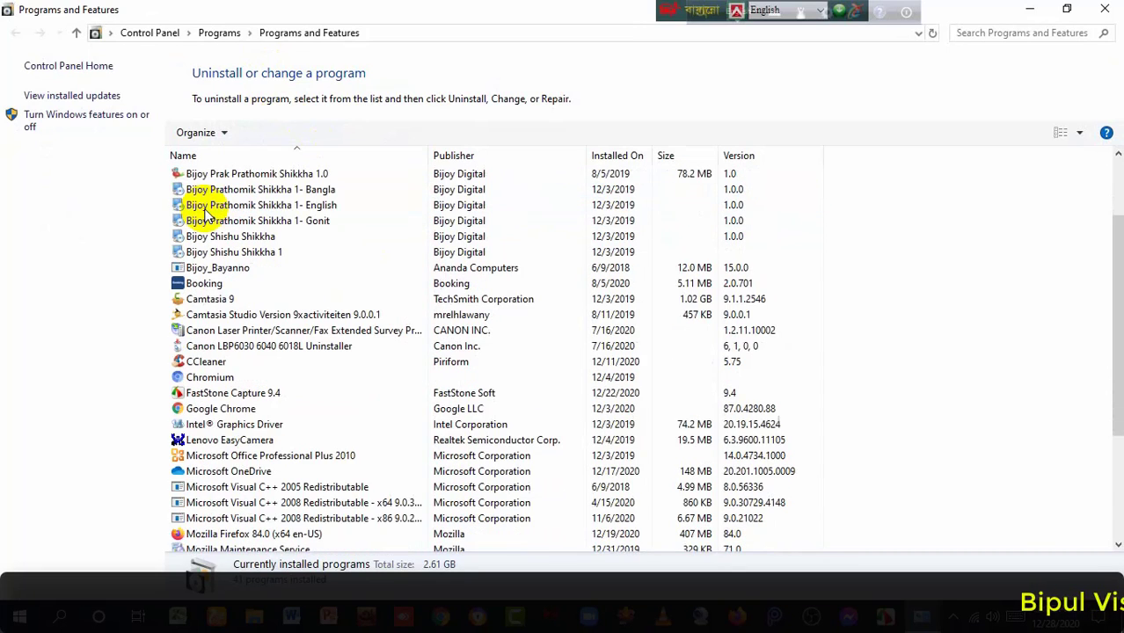
{"action": "scroll", "coordinate": [209, 223], "scroll_direction": "up", "scroll_amount": 6}
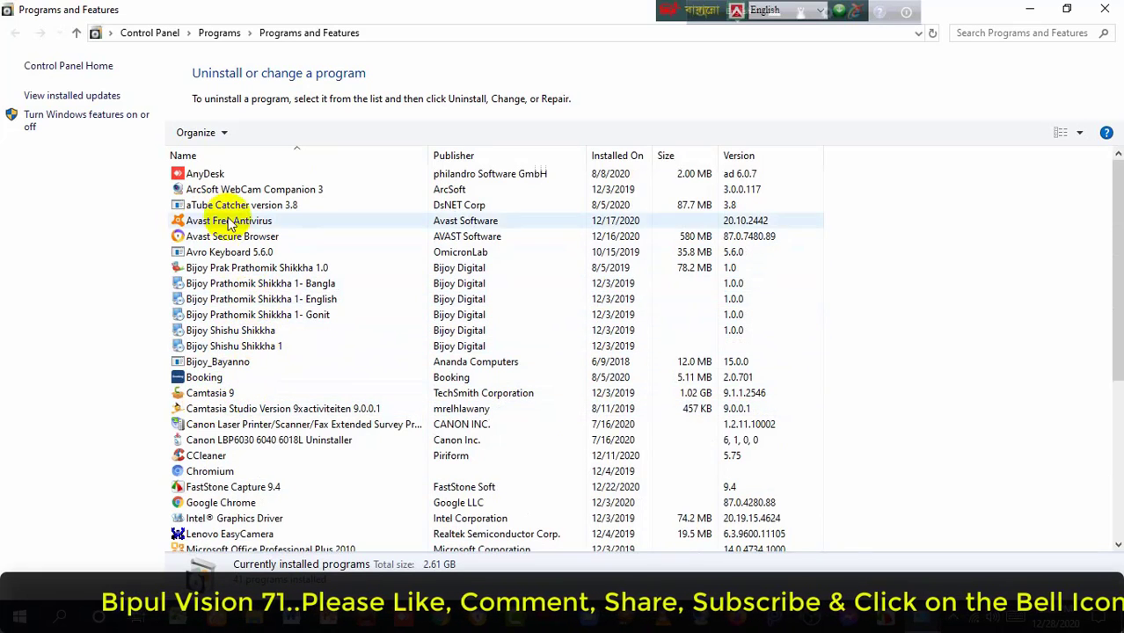
{"action": "scroll", "coordinate": [236, 299], "scroll_direction": "down", "scroll_amount": 1}
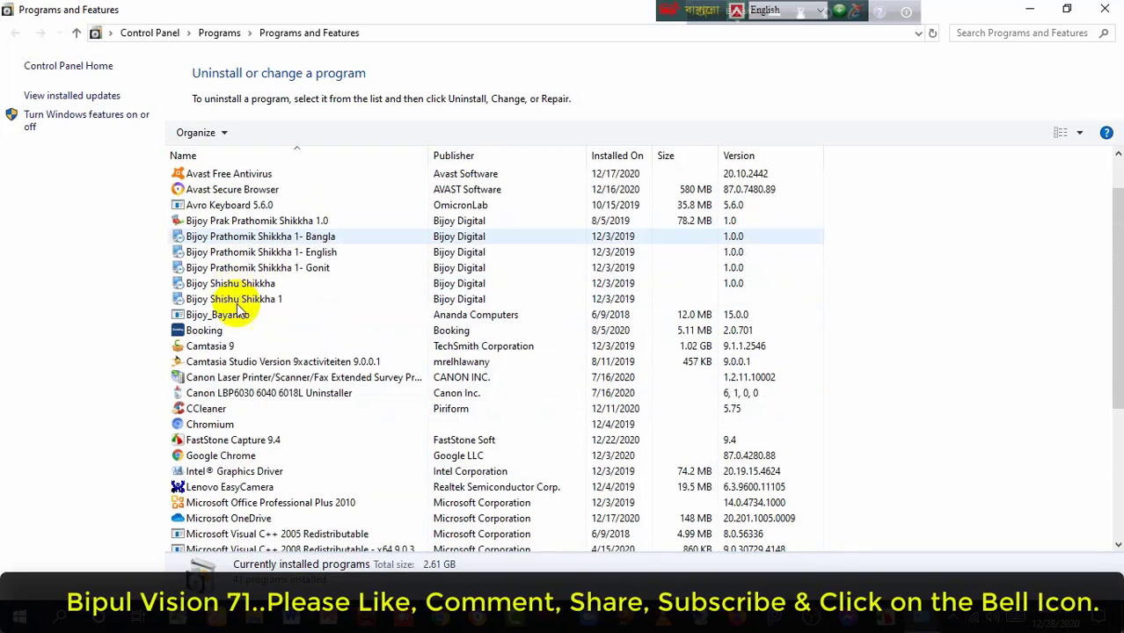
{"action": "left_click", "coordinate": [235, 415]}
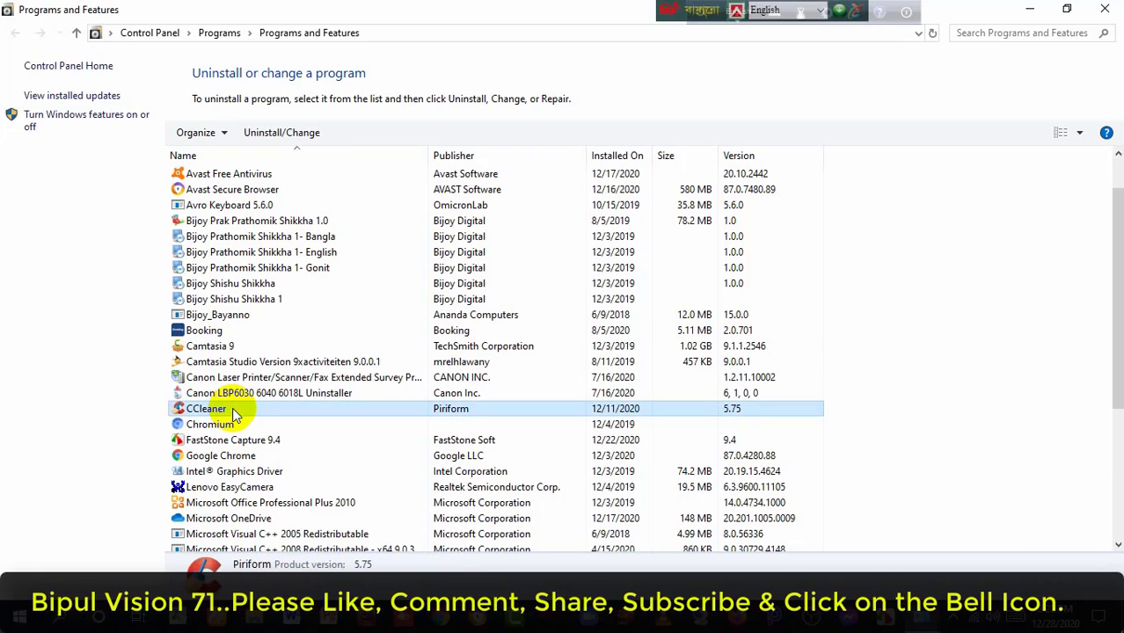
{"action": "left_click", "coordinate": [319, 134]}
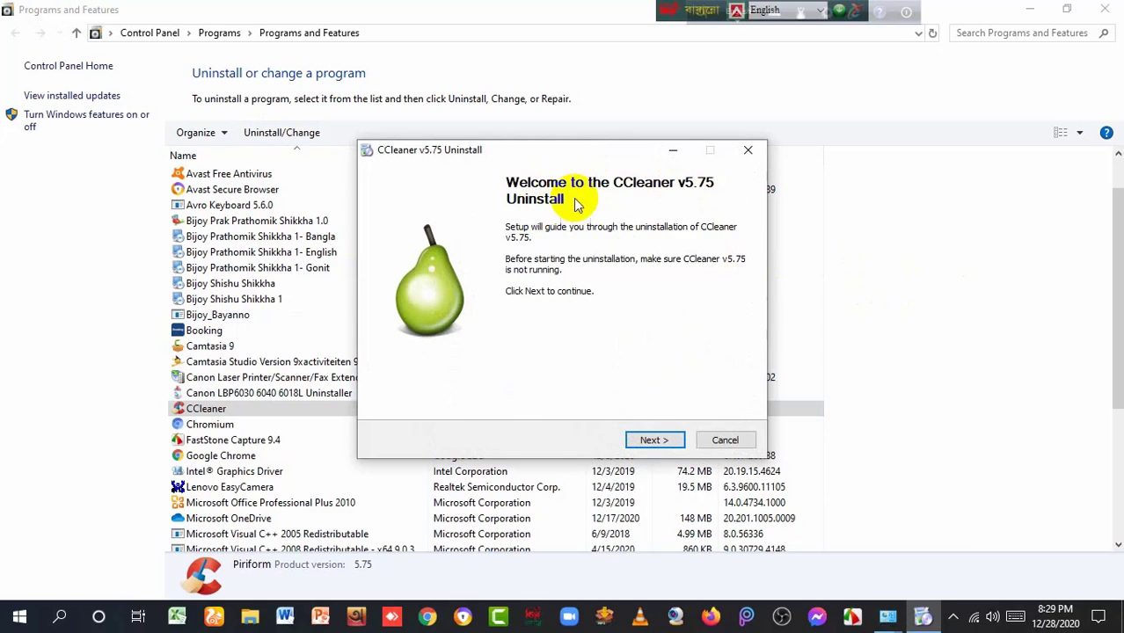
{"action": "left_click", "coordinate": [655, 440]}
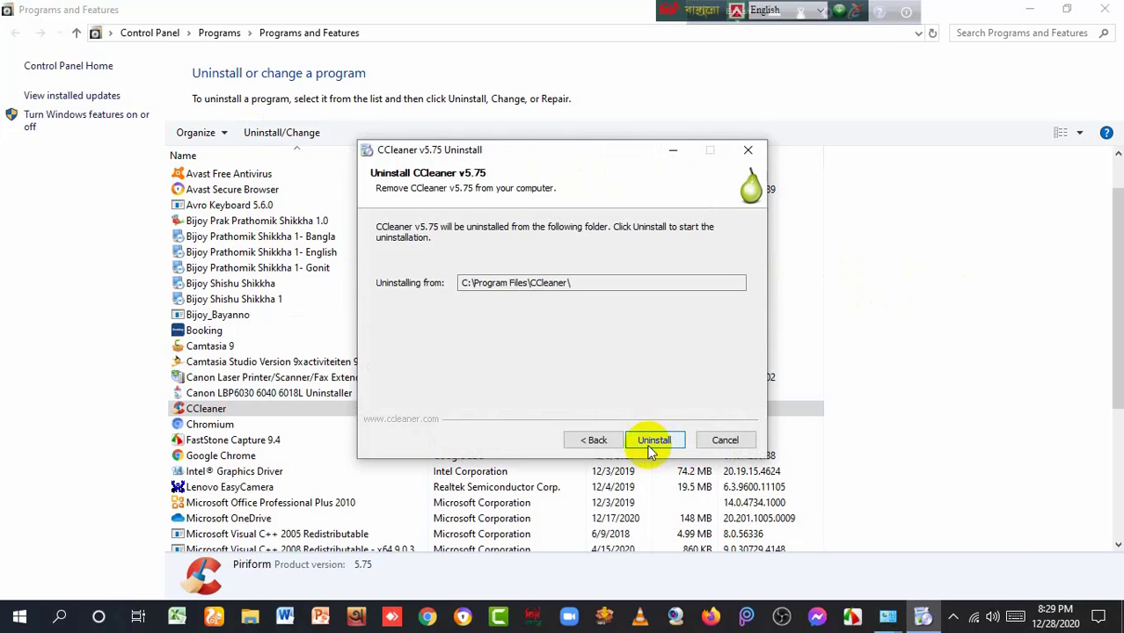
{"action": "left_click", "coordinate": [675, 444]}
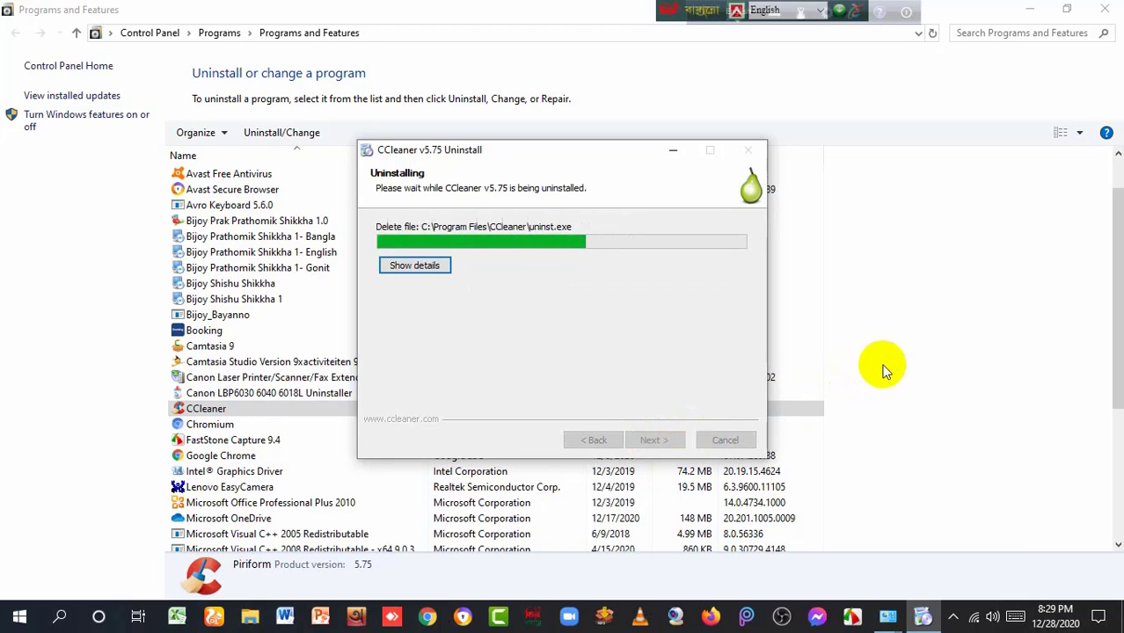
{"action": "left_click", "coordinate": [654, 440]}
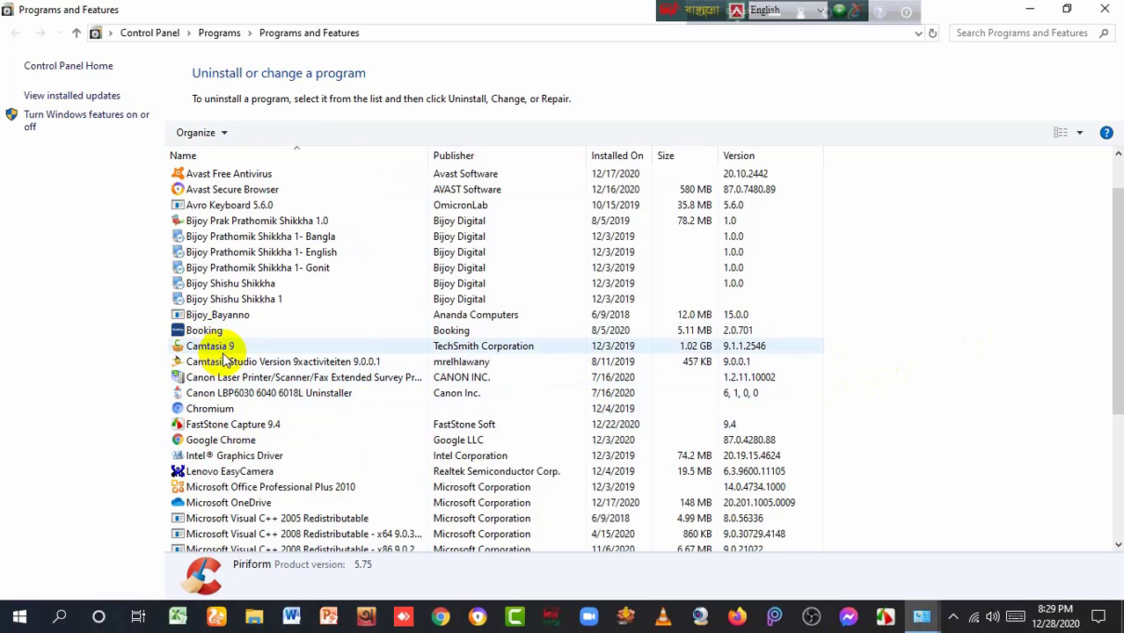
Step: Close the Programs and Features and Control Panel windows, and refresh the desktop
{"action": "scroll", "coordinate": [224, 360], "scroll_direction": "down", "scroll_amount": 1}
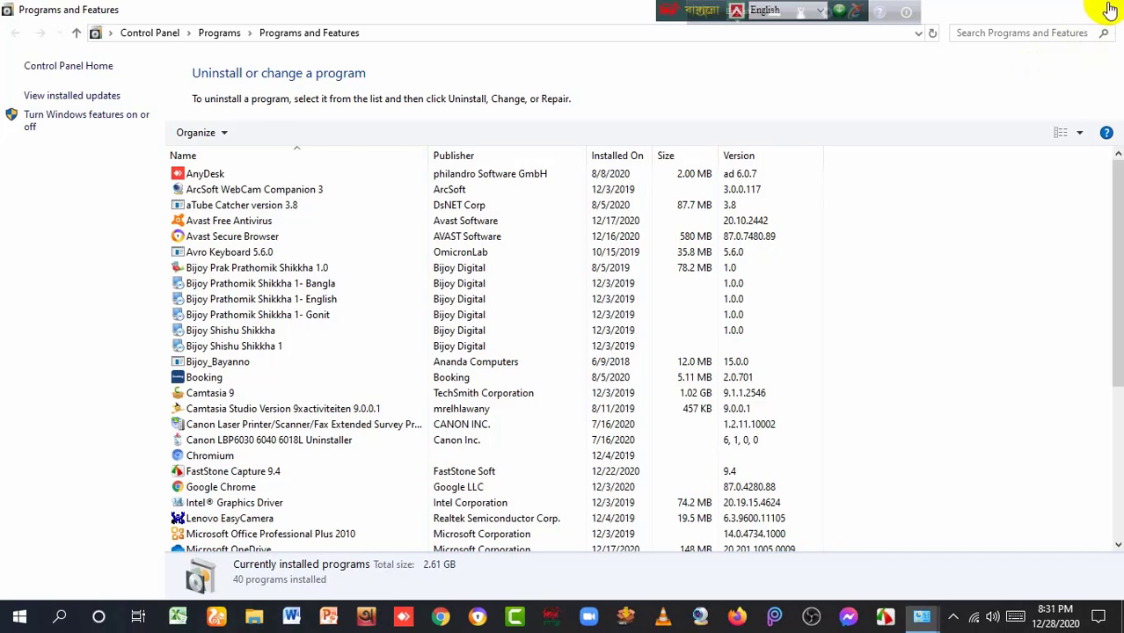
{"action": "left_click", "coordinate": [1110, 9]}
{"action": "left_click", "coordinate": [1110, 9]}
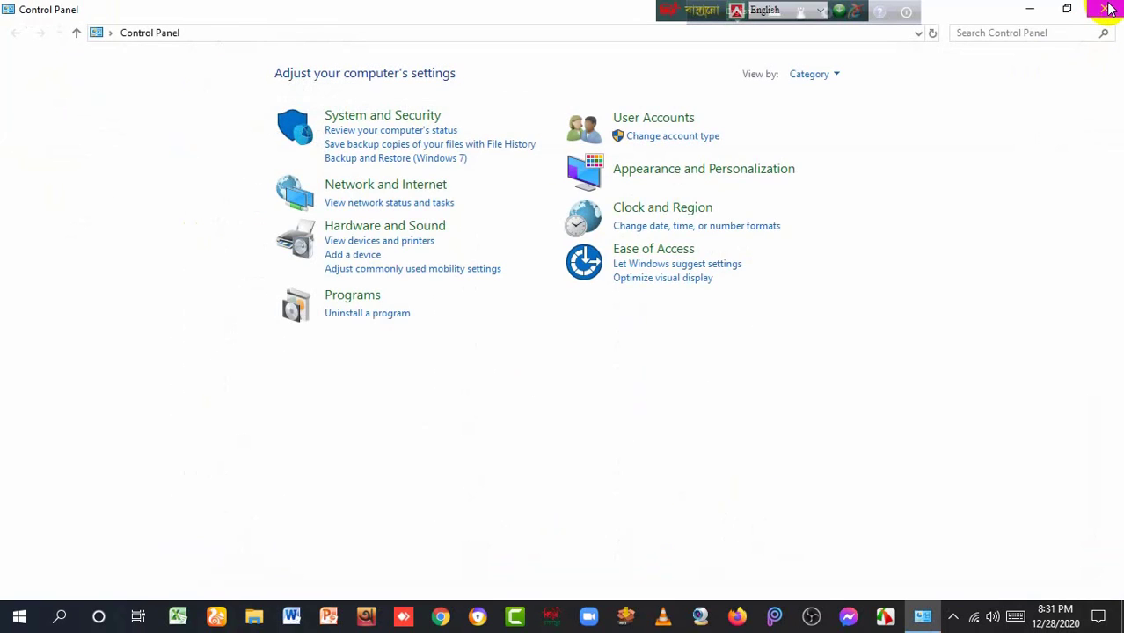
{"action": "left_click", "coordinate": [1110, 9]}
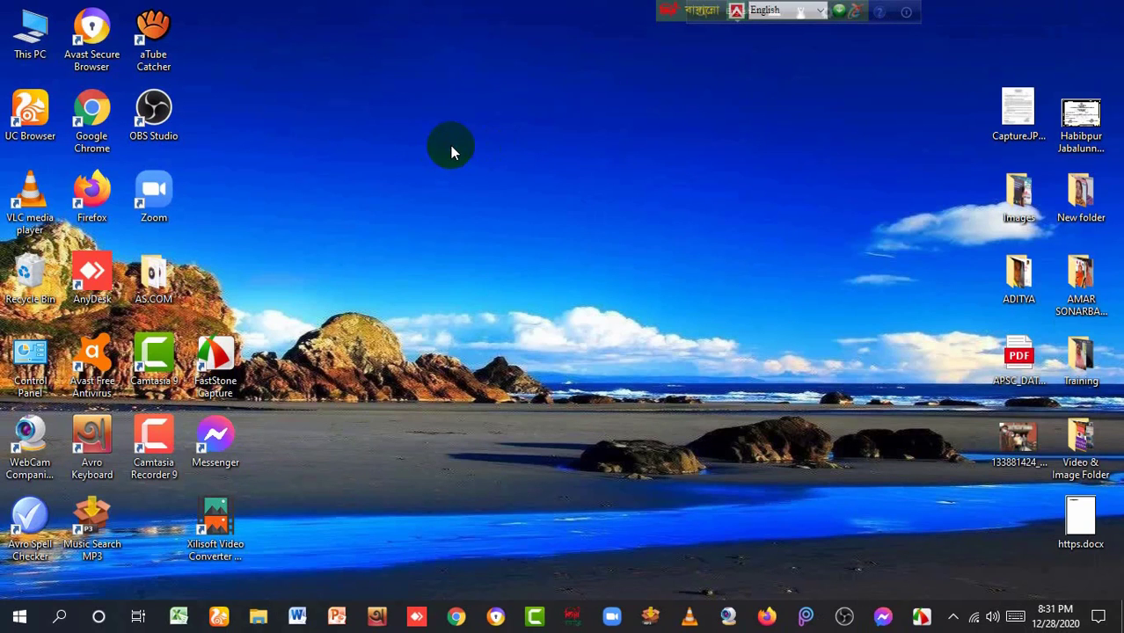
{"action": "right_click", "coordinate": [449, 146]}
{"action": "left_click", "coordinate": [495, 194]}
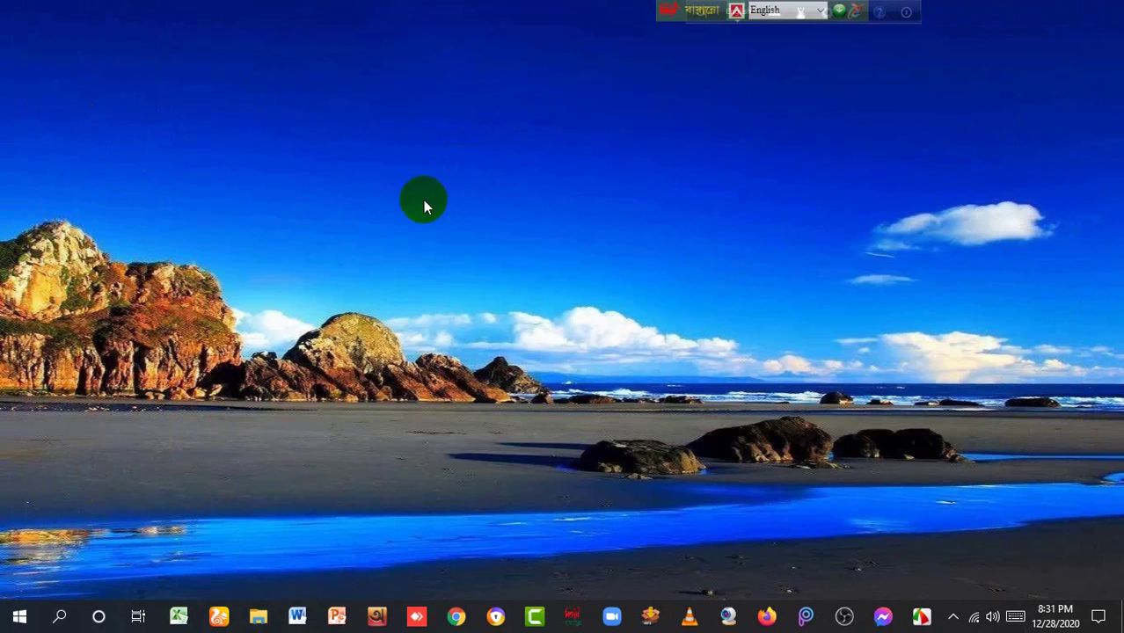
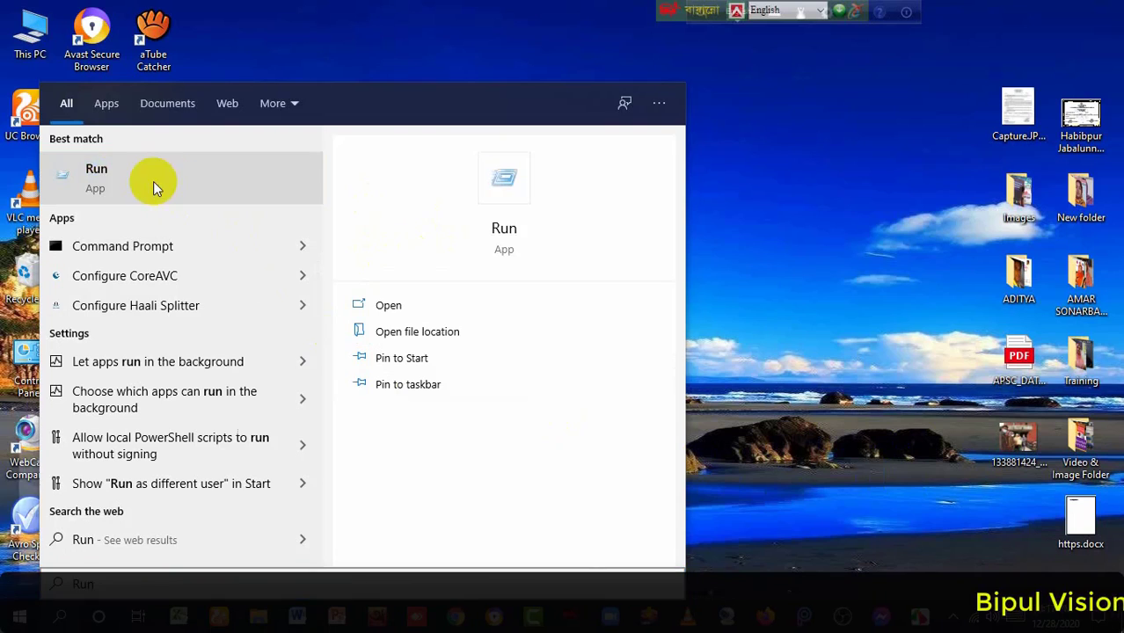
Step: Open the Run dialog and run the recent command to open the Recent folder
{"action": "left_click", "coordinate": [153, 181]}
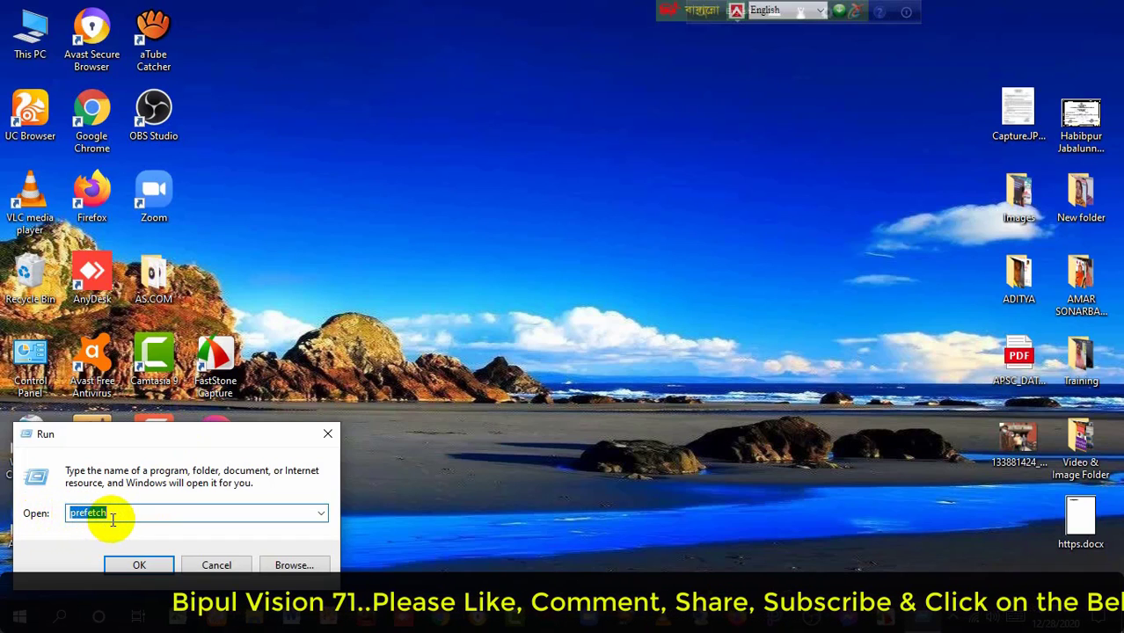
{"action": "left_click", "coordinate": [321, 516]}
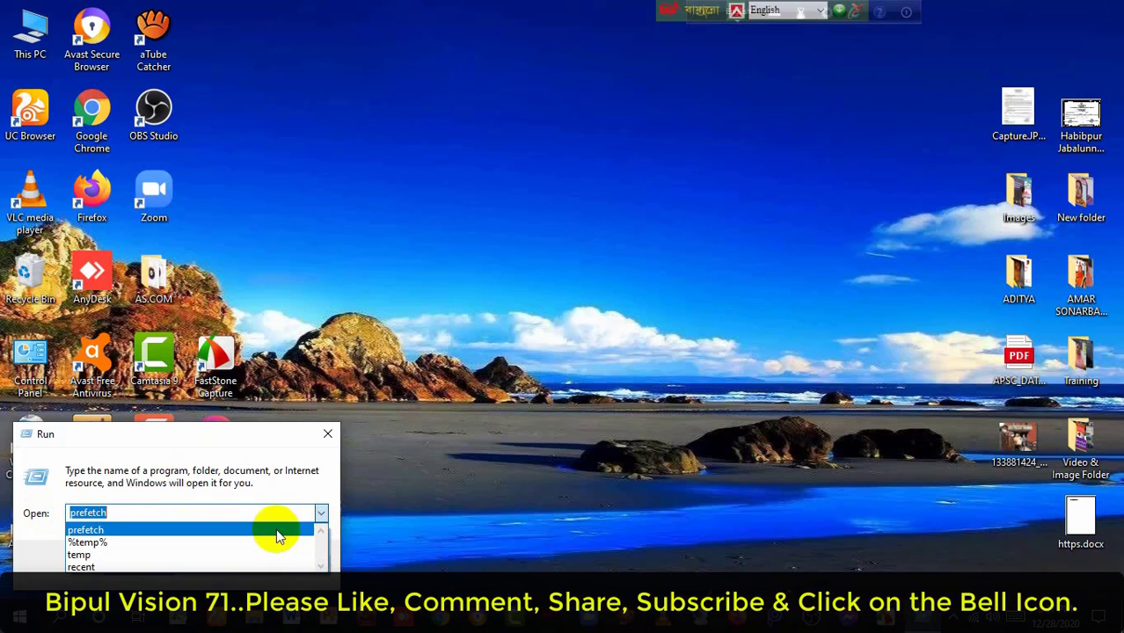
{"action": "left_click", "coordinate": [151, 567]}
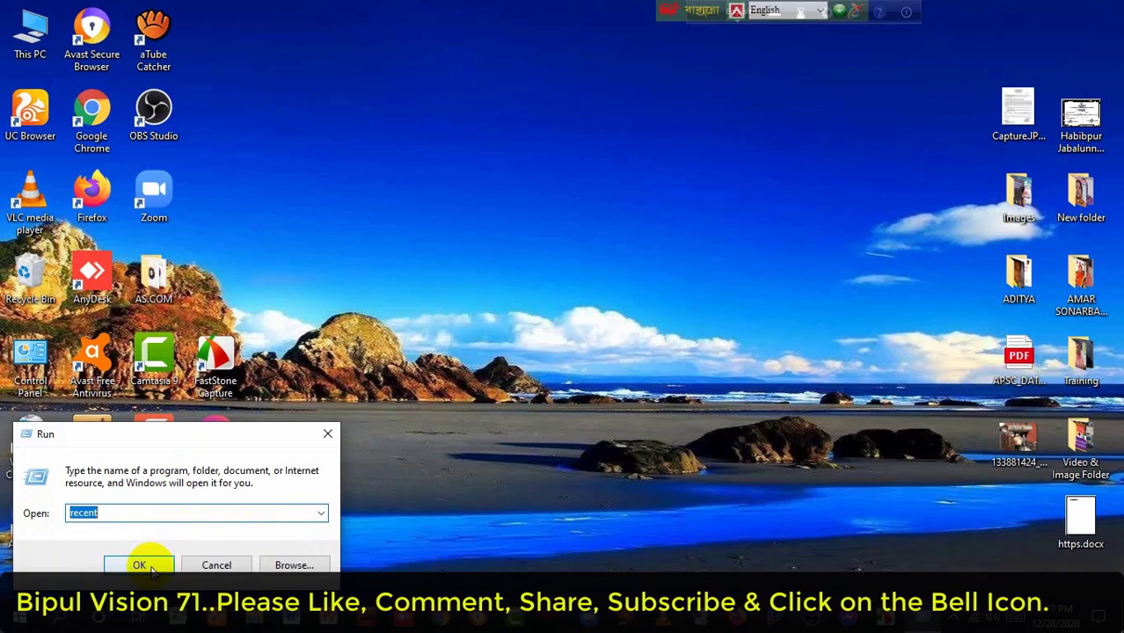
{"action": "left_click", "coordinate": [106, 512]}
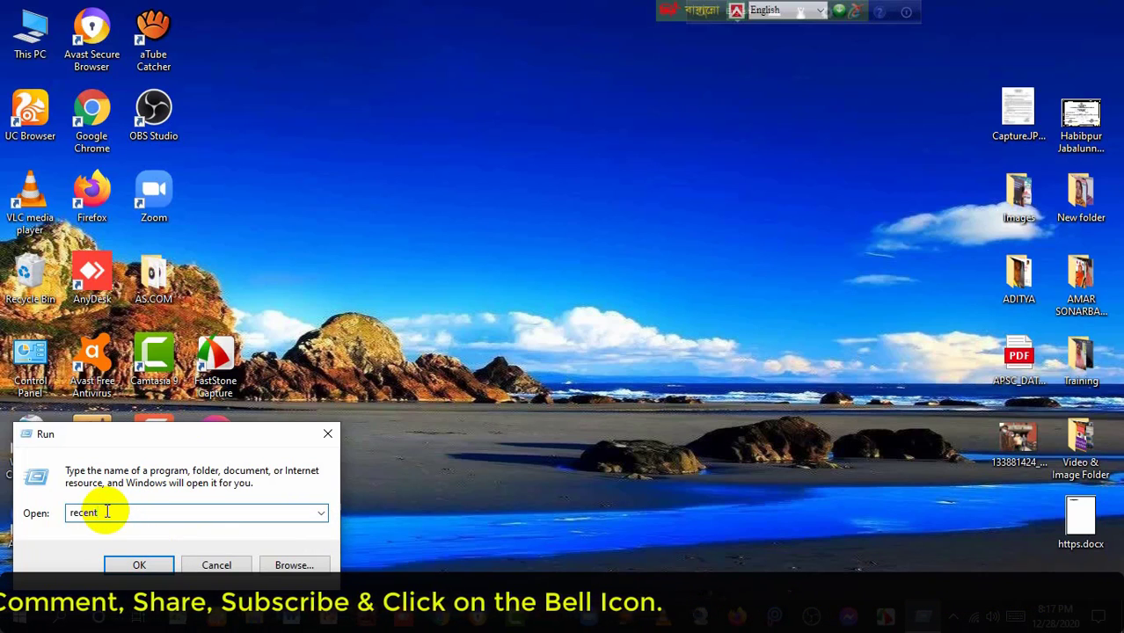
{"action": "key", "text": "BackSpace"}
{"action": "key", "text": "BackSpace"}
{"action": "key", "text": "BackSpace"}
{"action": "key", "text": "BackSpace"}
{"action": "key", "text": "BackSpace"}
{"action": "key", "text": "BackSpace"}
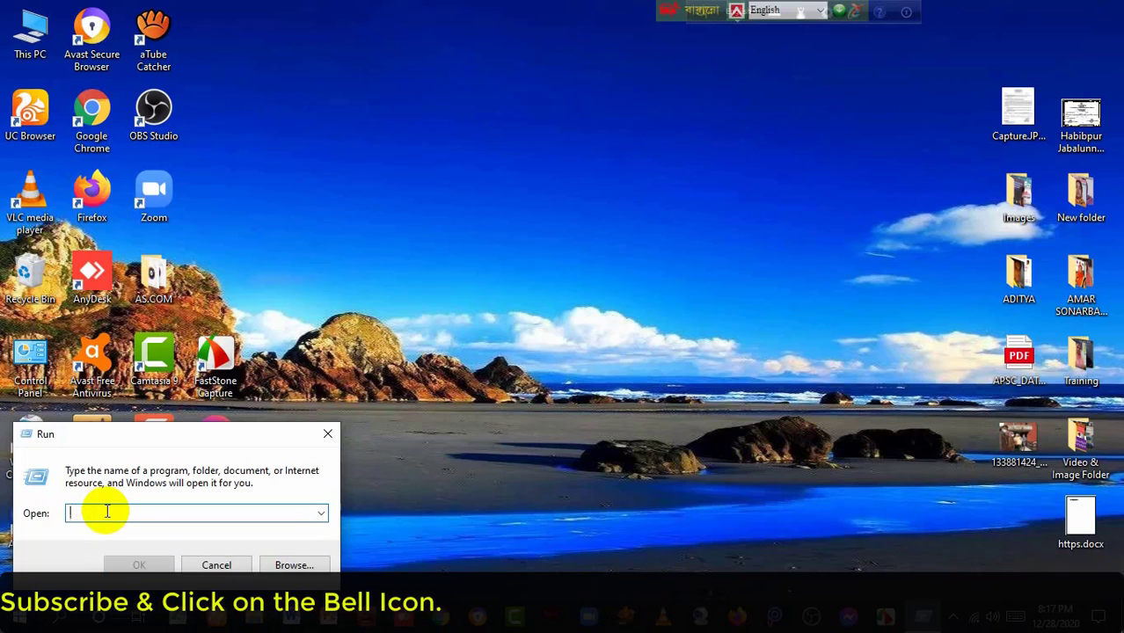
{"action": "type", "text": "re"}
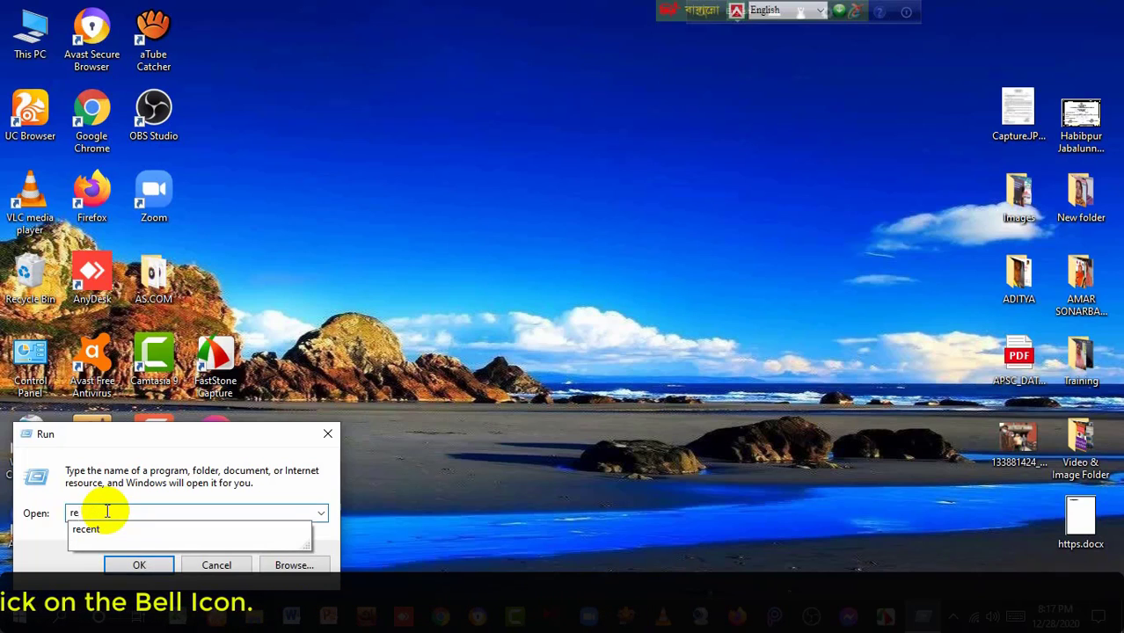
{"action": "type", "text": "cent"}
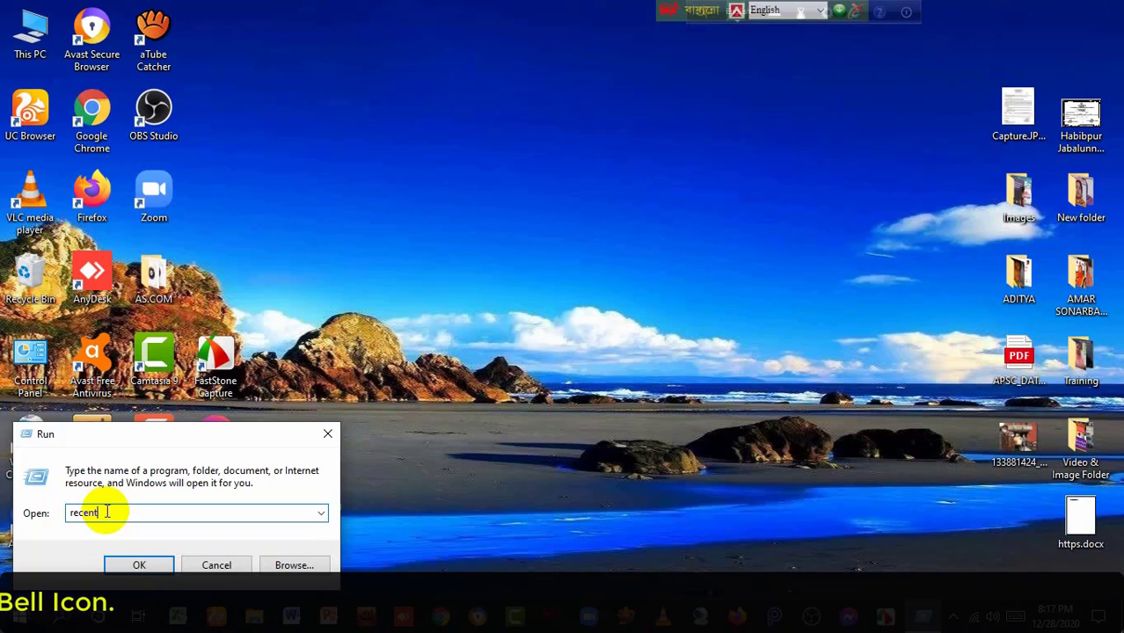
{"action": "left_click", "coordinate": [140, 566]}
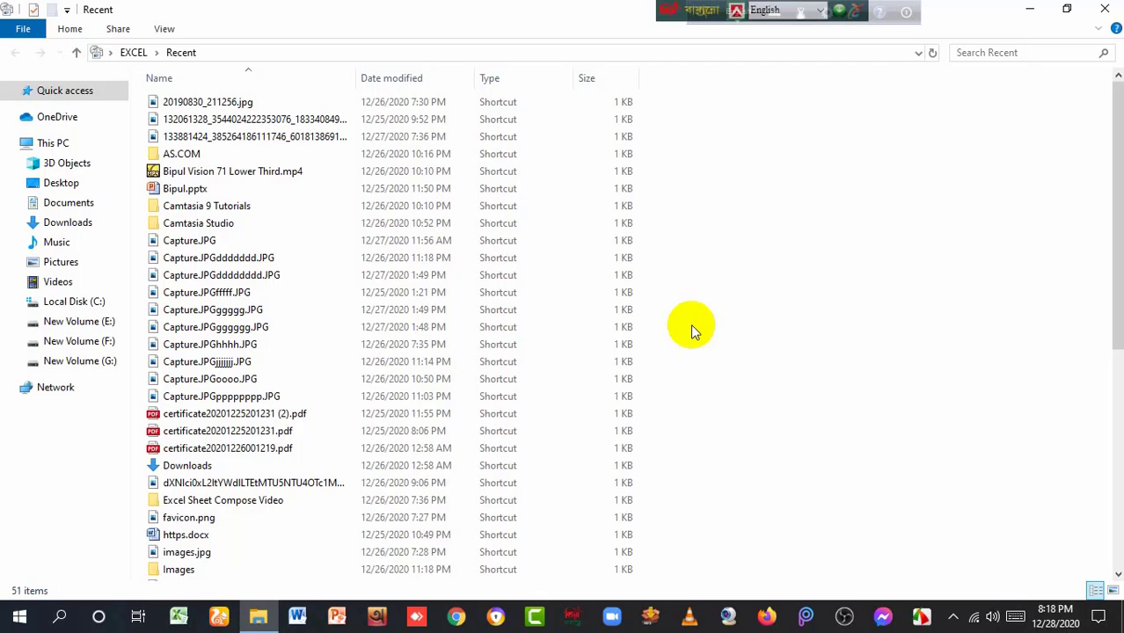
Step: Delete all the shortcuts in the Recent folder and close the folder window
{"action": "key", "text": "ctrl+a"}
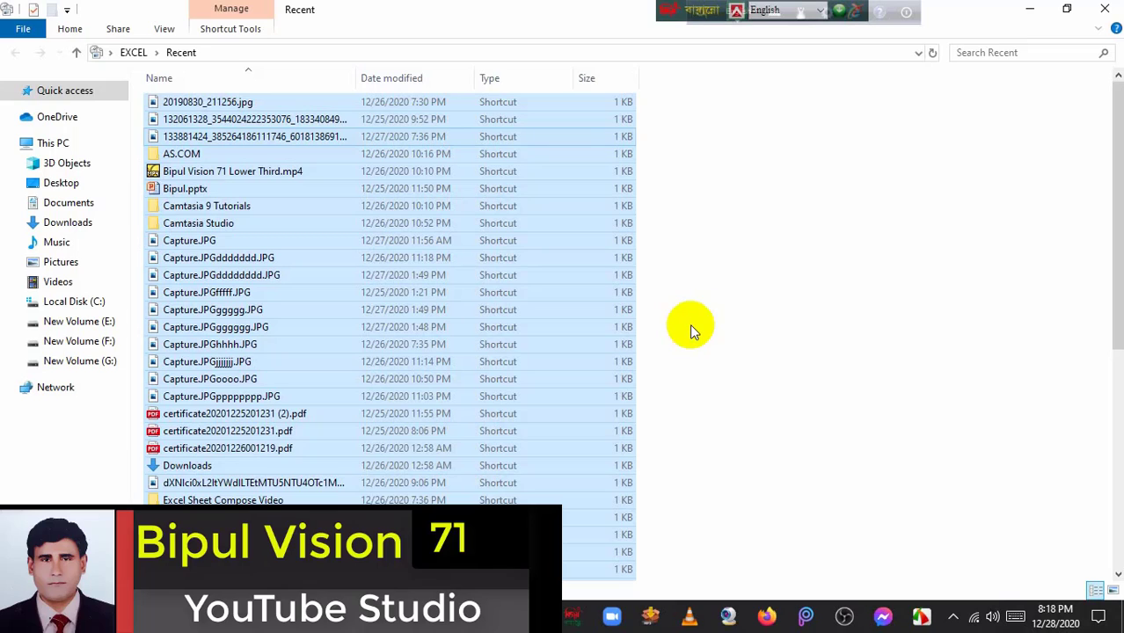
{"action": "right_click", "coordinate": [432, 277]}
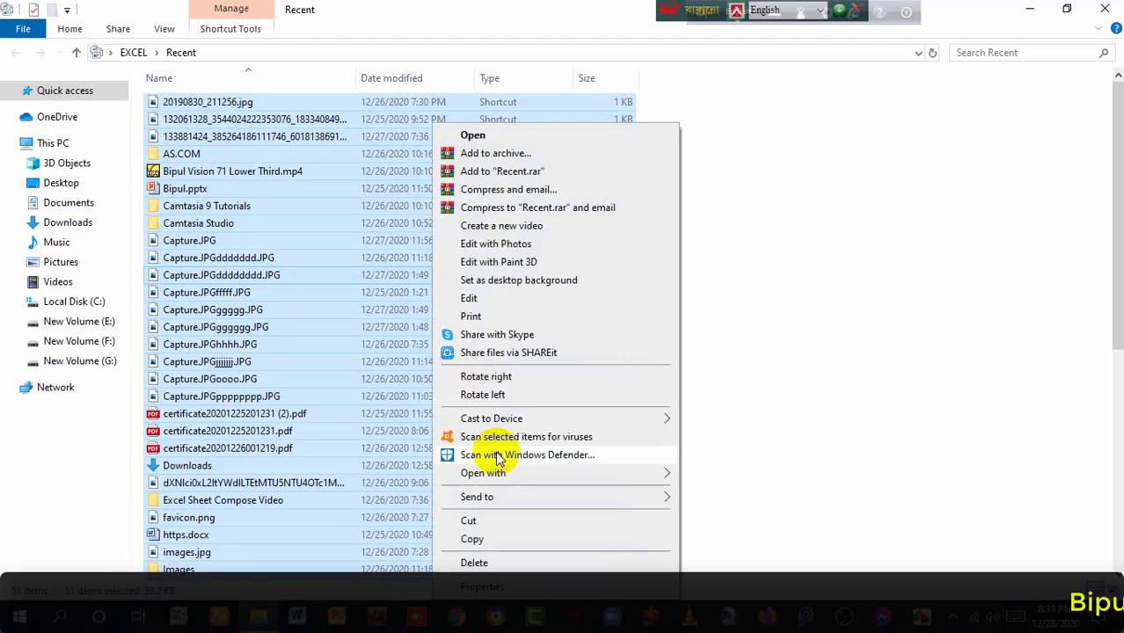
{"action": "left_click", "coordinate": [486, 562]}
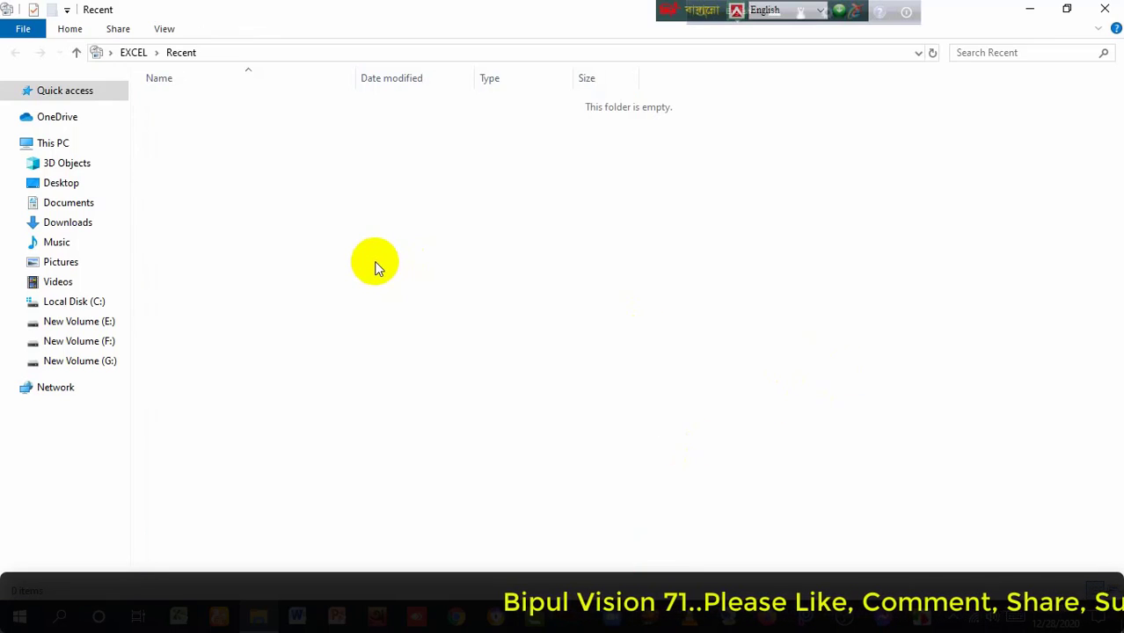
{"action": "left_click", "coordinate": [1106, 11]}
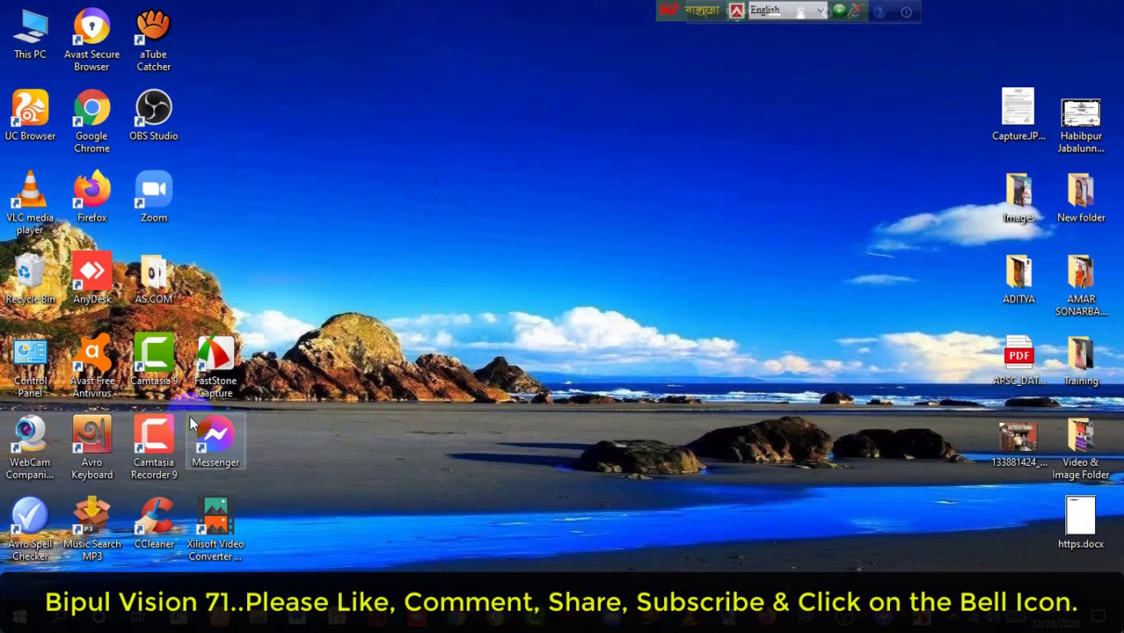
Step: Open the Run dialog and run the temp command to open the Windows Temp folder
{"action": "left_click", "coordinate": [60, 620]}
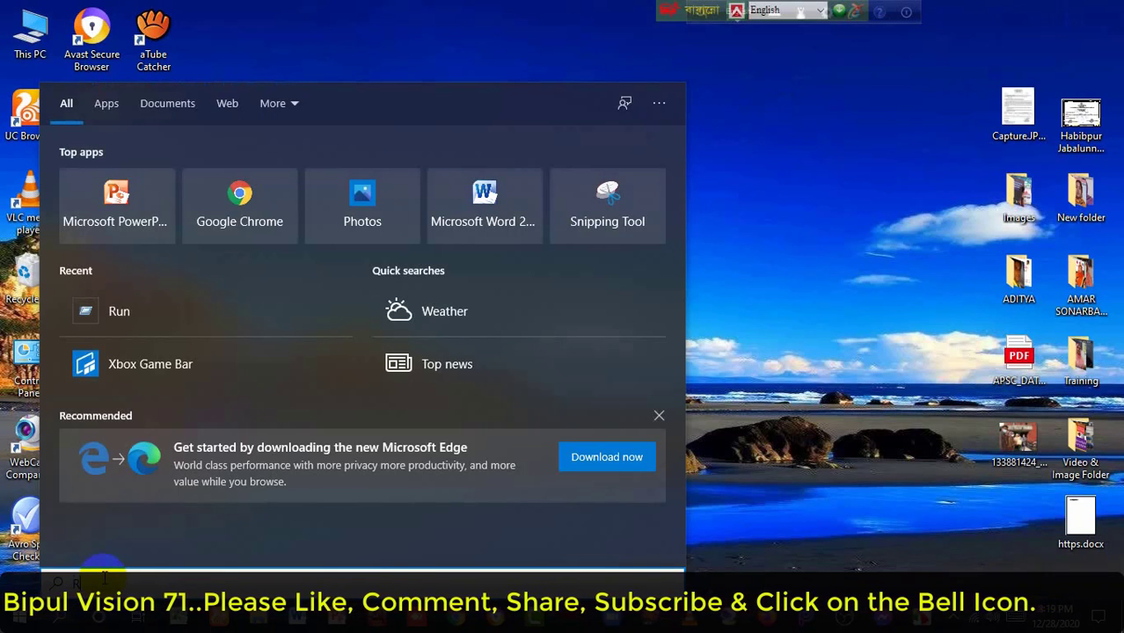
{"action": "type", "text": "Run"}
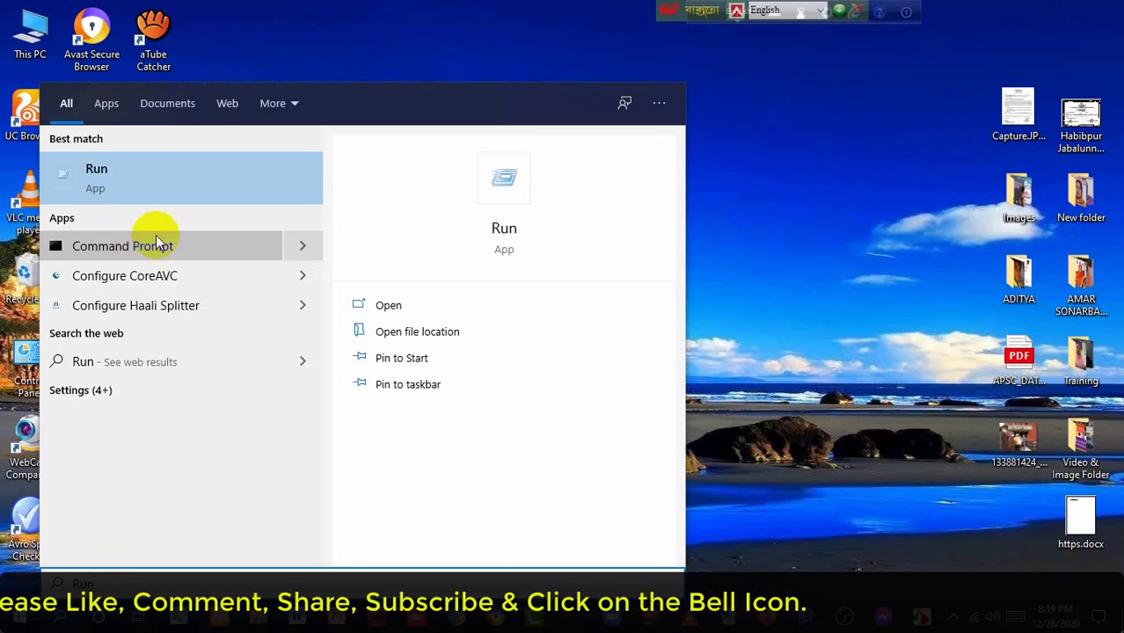
{"action": "left_click", "coordinate": [189, 176]}
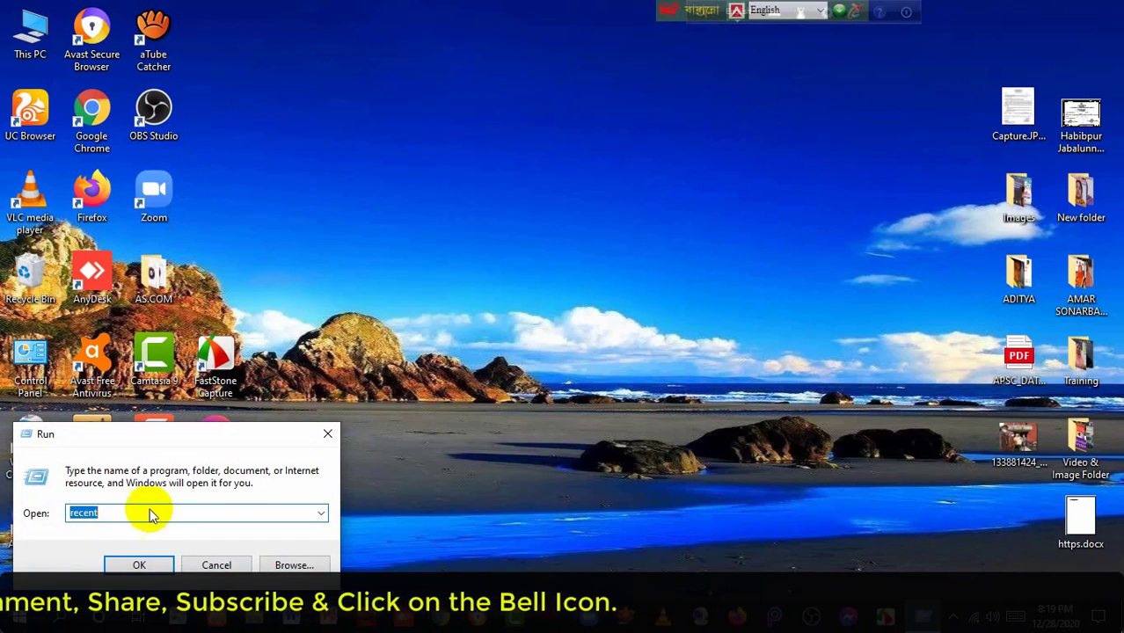
{"action": "left_click", "coordinate": [106, 513]}
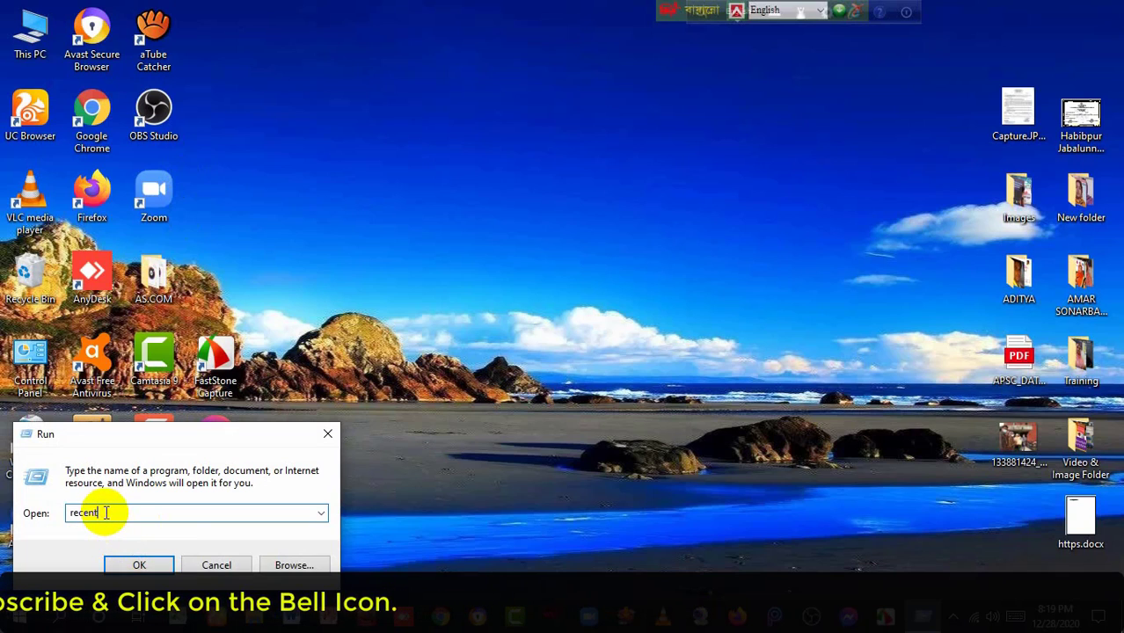
{"action": "key", "text": "BackSpace"}
{"action": "key", "text": "BackSpace"}
{"action": "key", "text": "BackSpace"}
{"action": "key", "text": "BackSpace"}
{"action": "key", "text": "BackSpace"}
{"action": "key", "text": "BackSpace"}
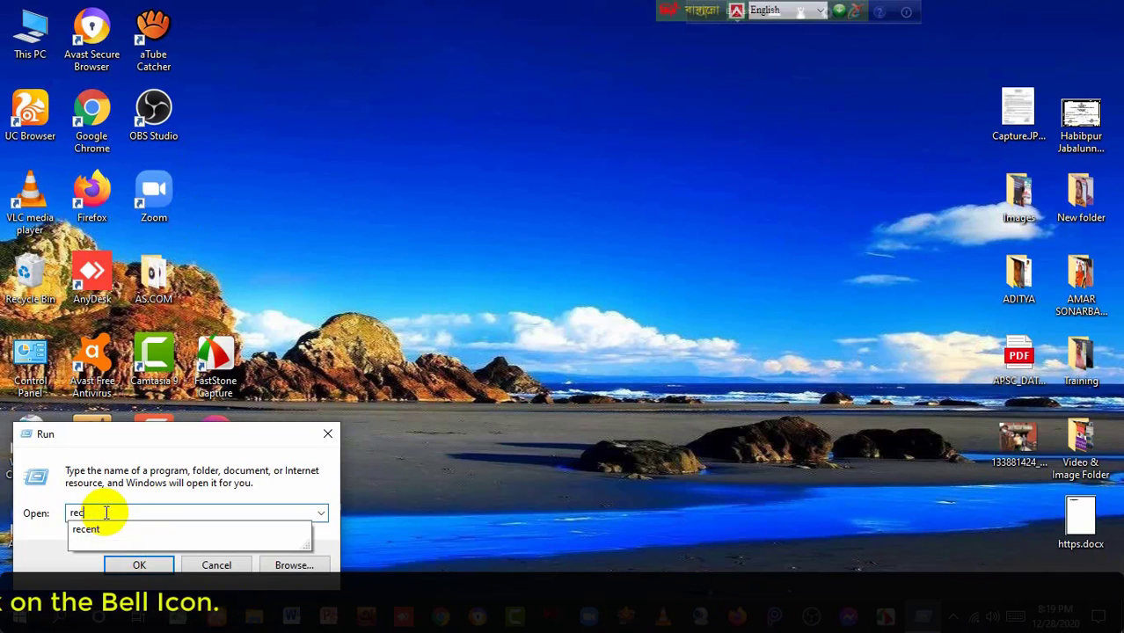
{"action": "type", "text": "te"}
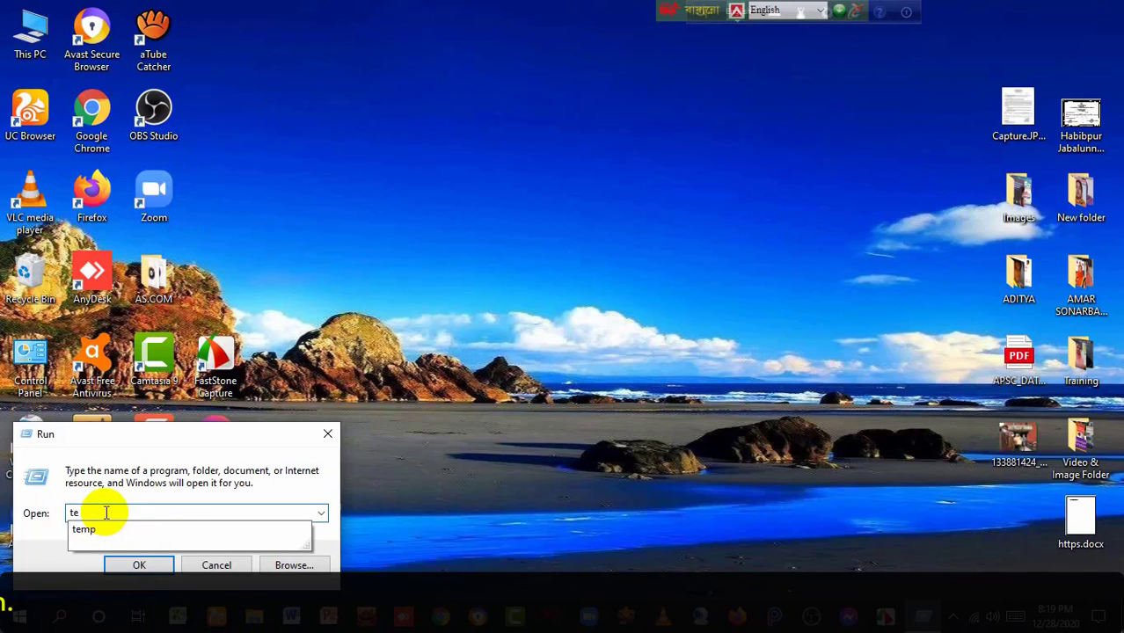
{"action": "type", "text": "mp"}
{"action": "left_click", "coordinate": [106, 512]}
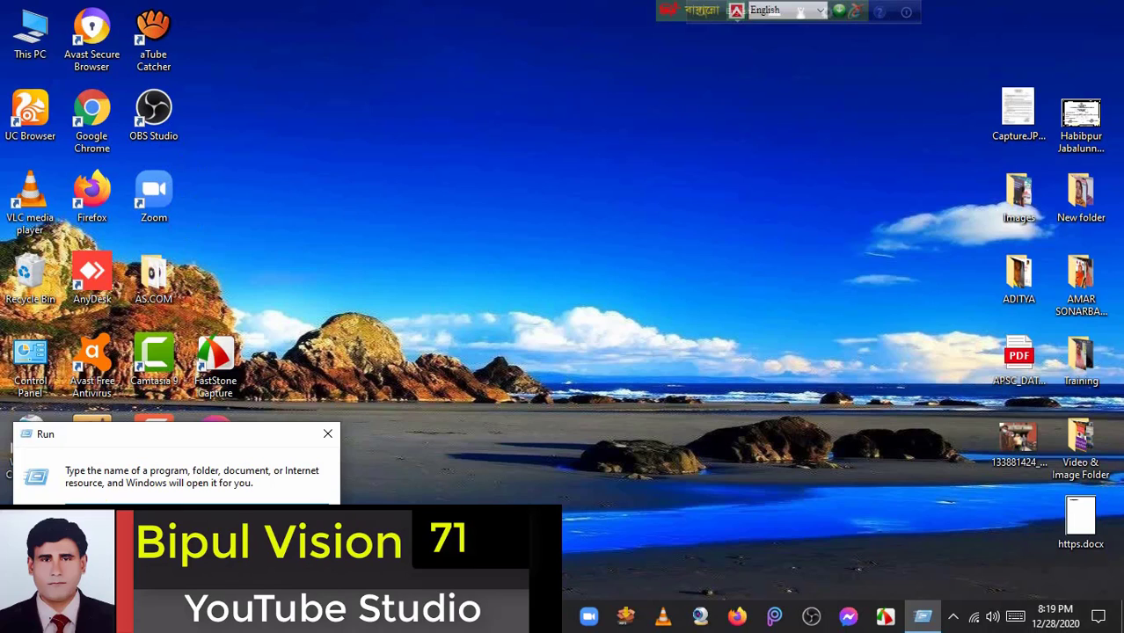
{"action": "key", "text": "Return"}
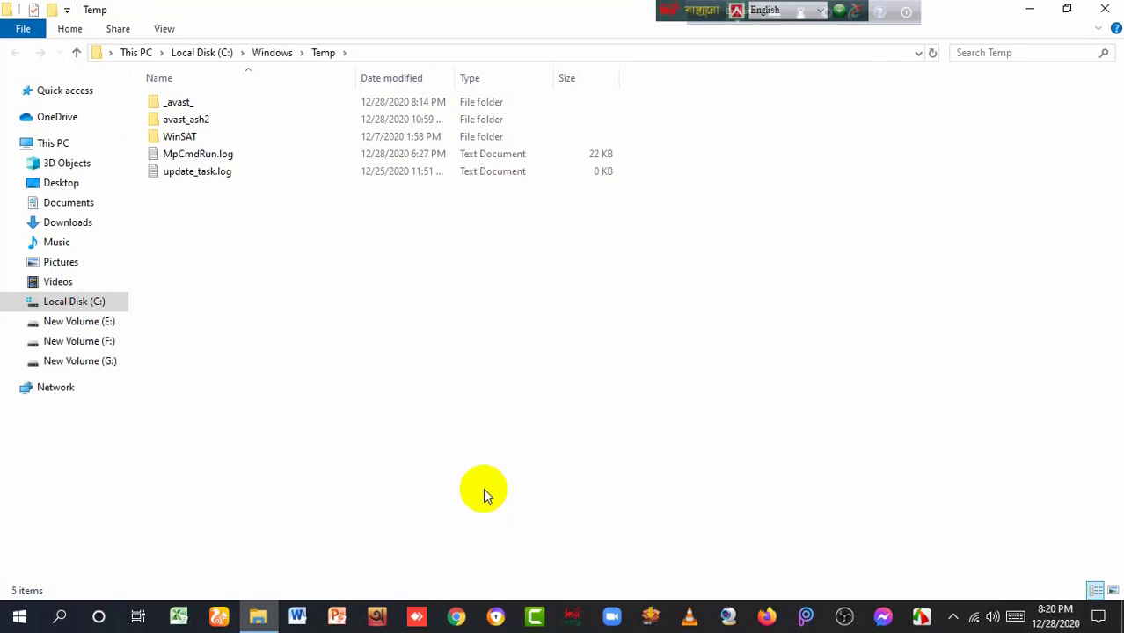
Step: Delete all the files and folders in the Windows Temp folder and close its window
{"action": "key", "text": "ctrl+a"}
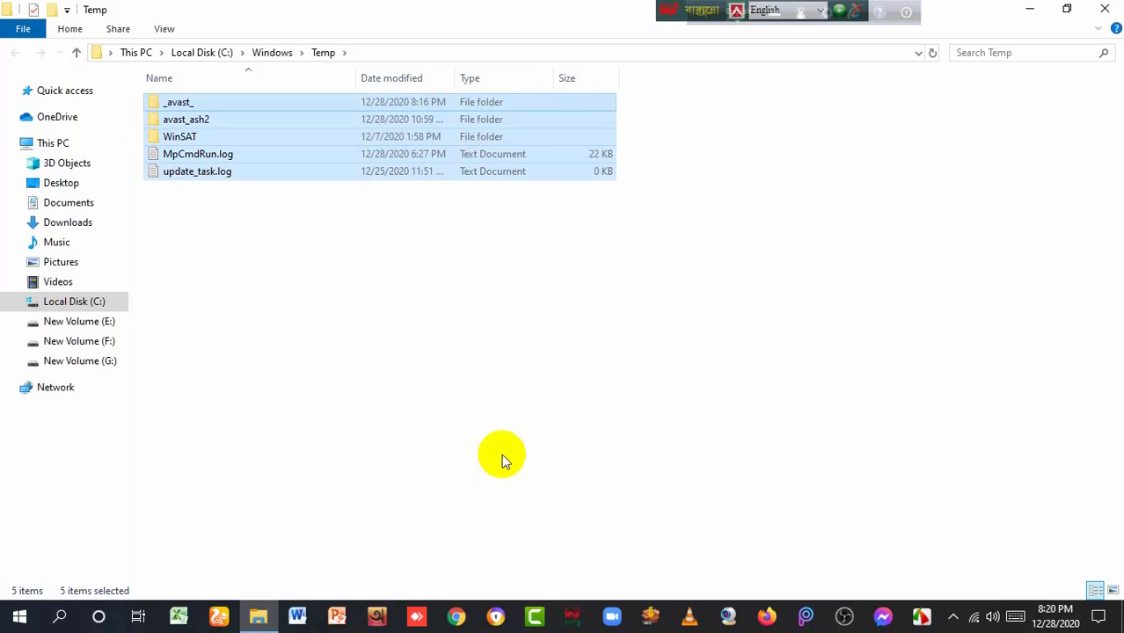
{"action": "right_click", "coordinate": [423, 141]}
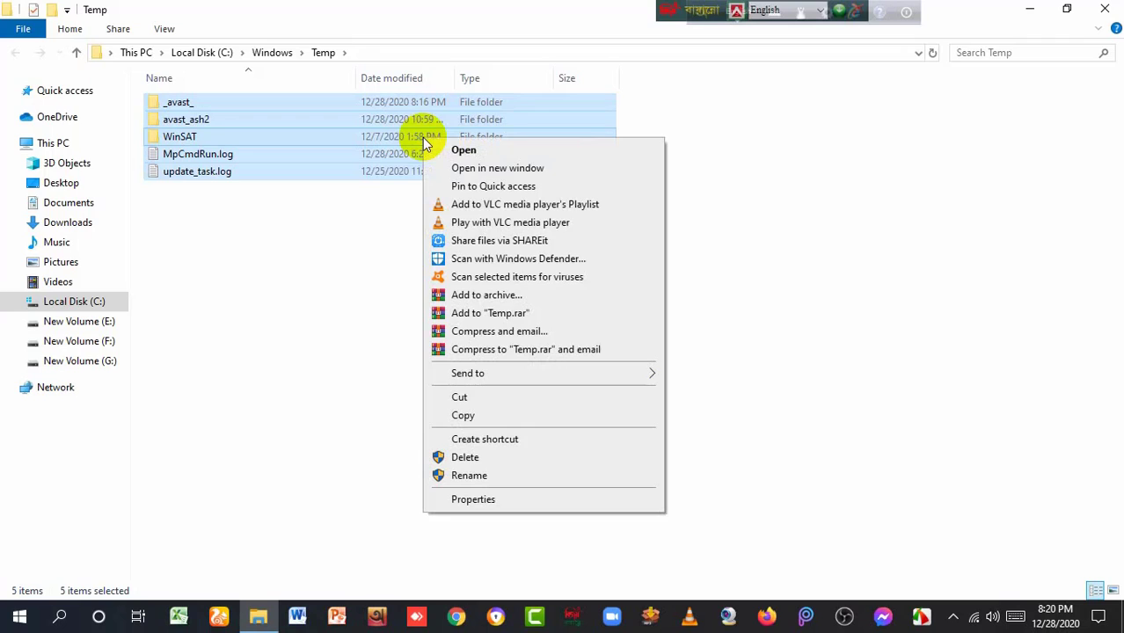
{"action": "left_click", "coordinate": [468, 458]}
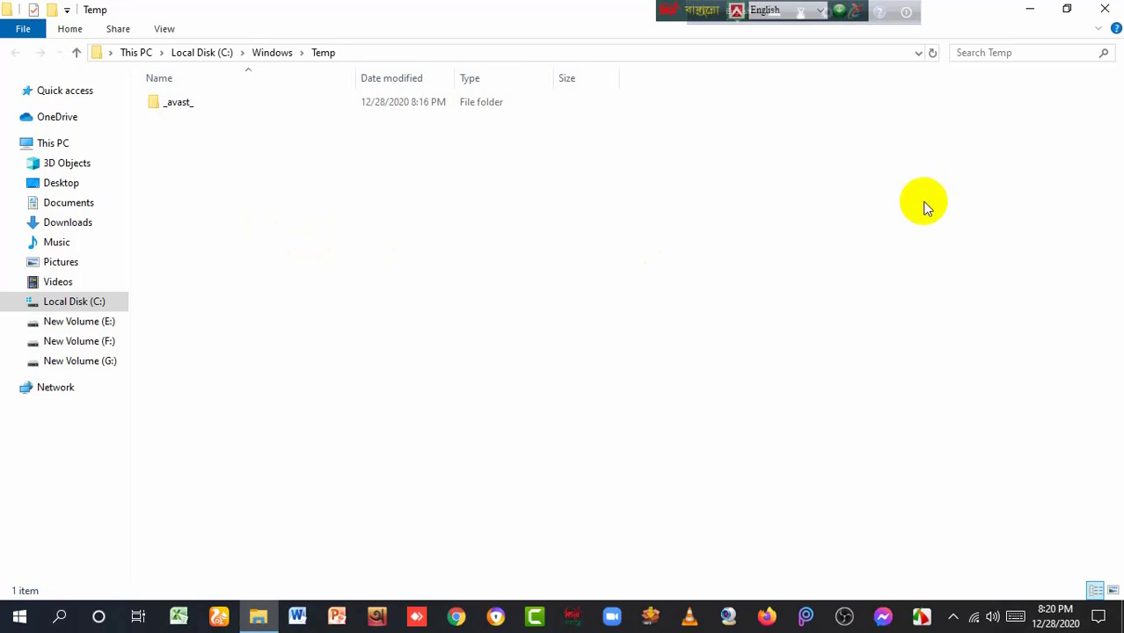
{"action": "left_click", "coordinate": [1105, 10]}
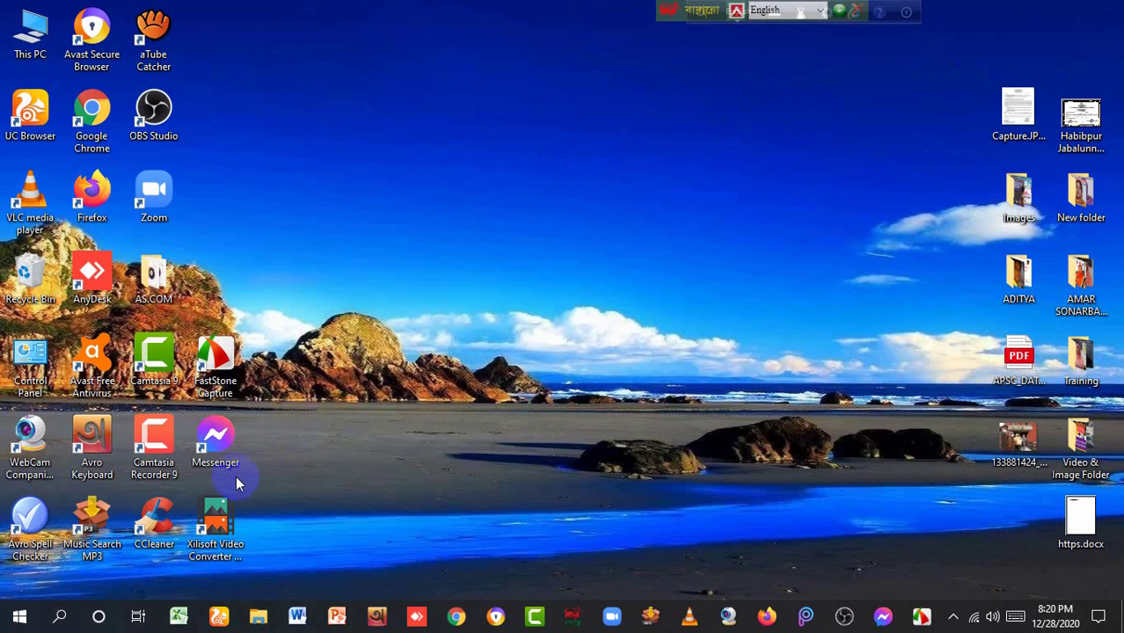
Step: Open the Run dialog and run %temp% to open the user's local Temp folder
{"action": "left_click", "coordinate": [61, 621]}
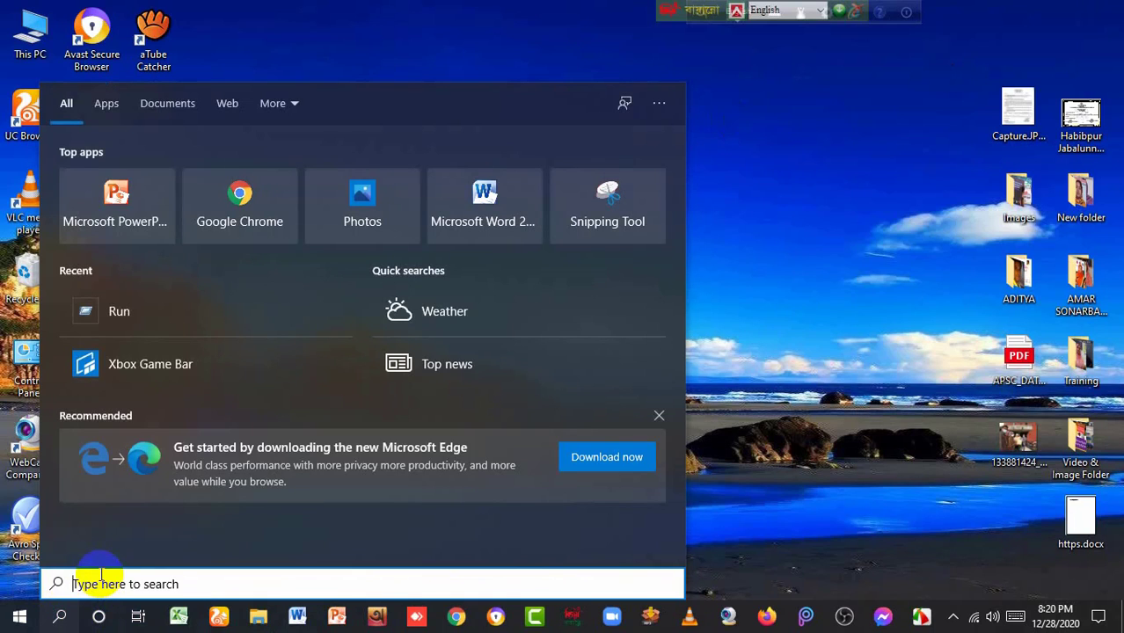
{"action": "type", "text": "R"}
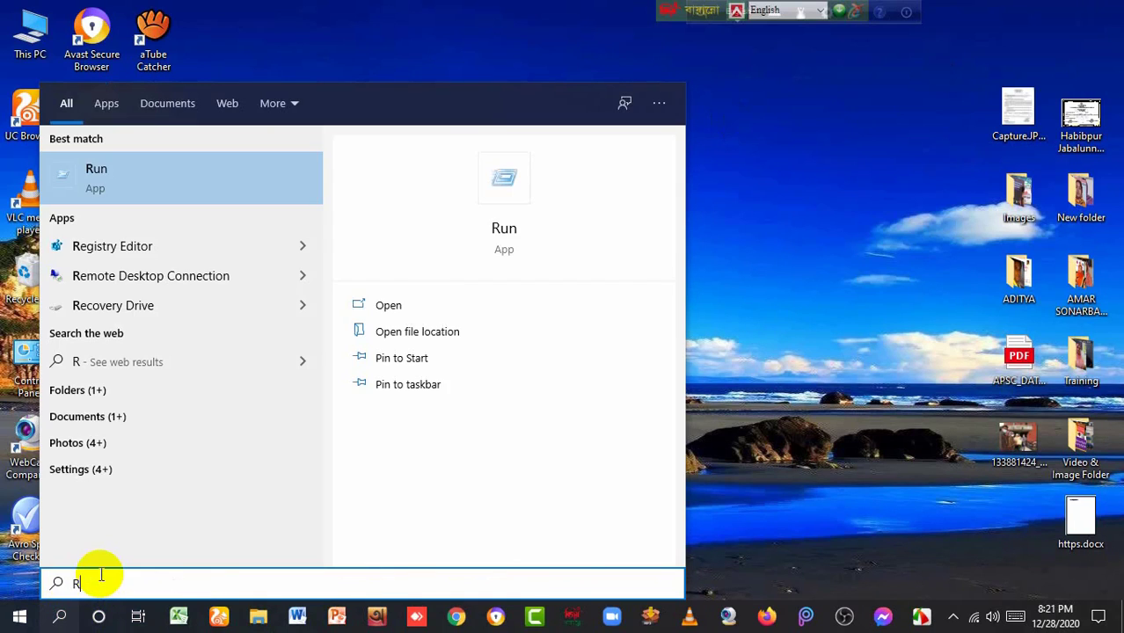
{"action": "type", "text": "un"}
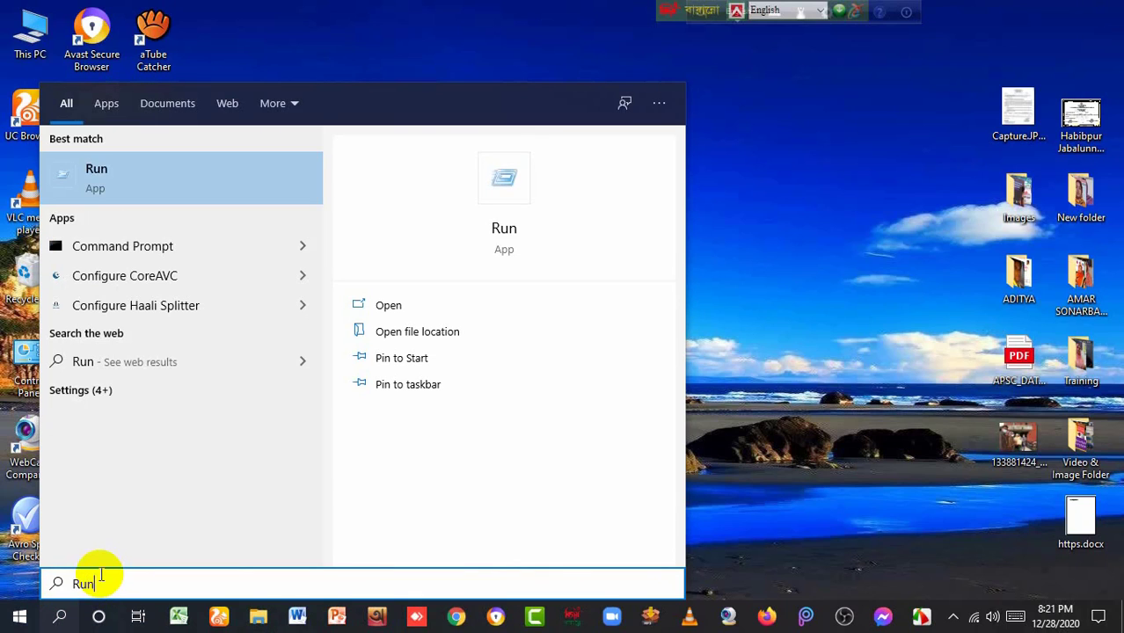
{"action": "left_click", "coordinate": [155, 180]}
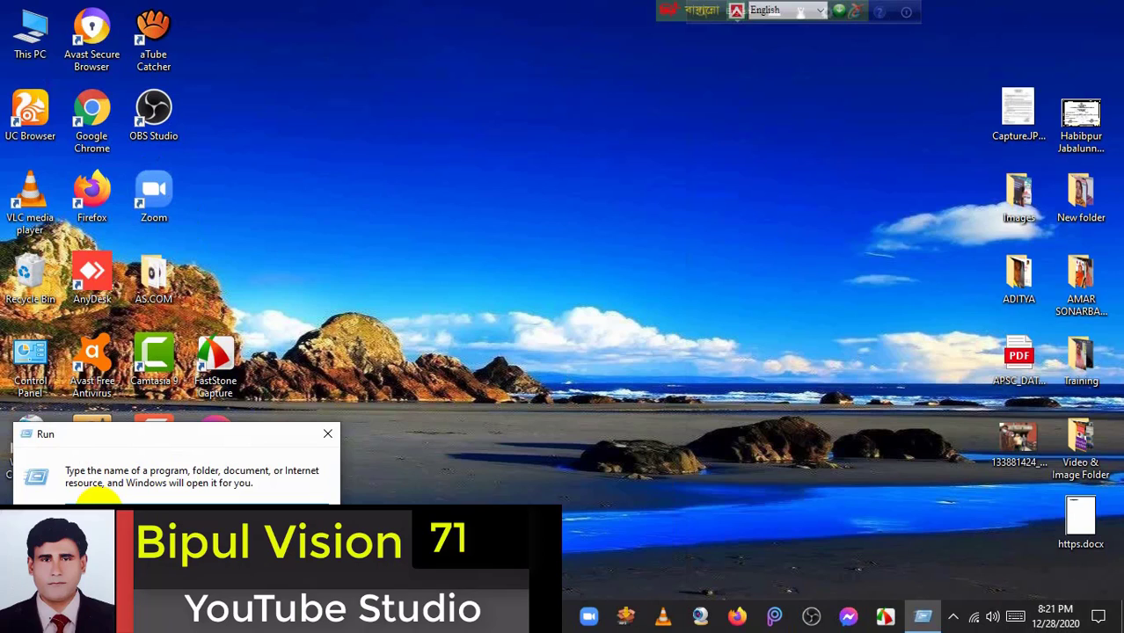
{"action": "type", "text": "%tem"}
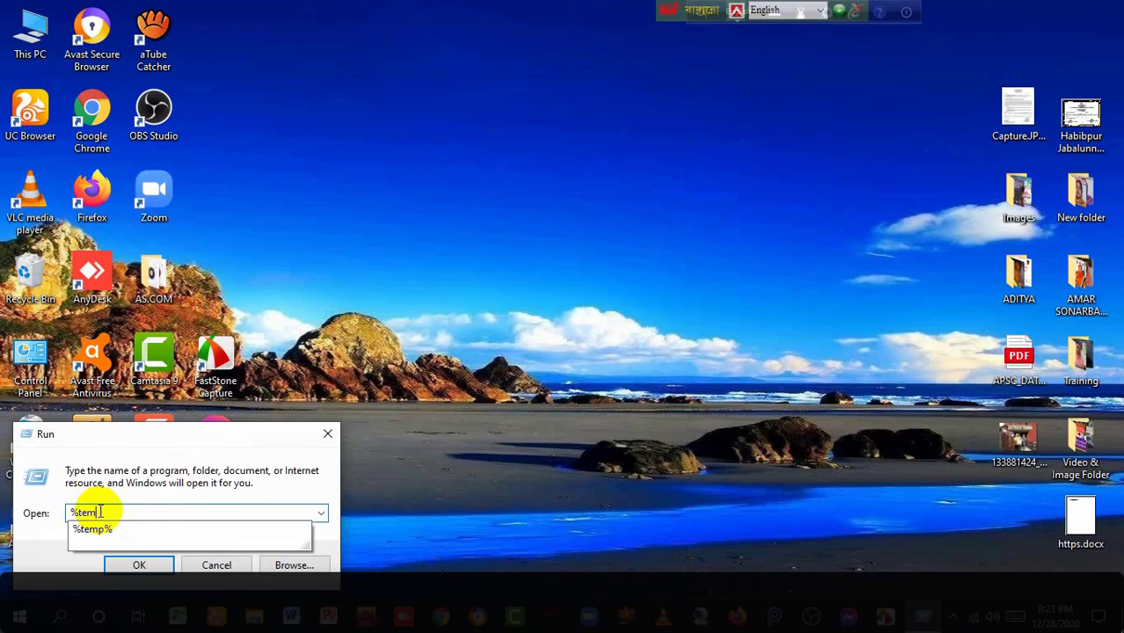
{"action": "type", "text": "p%"}
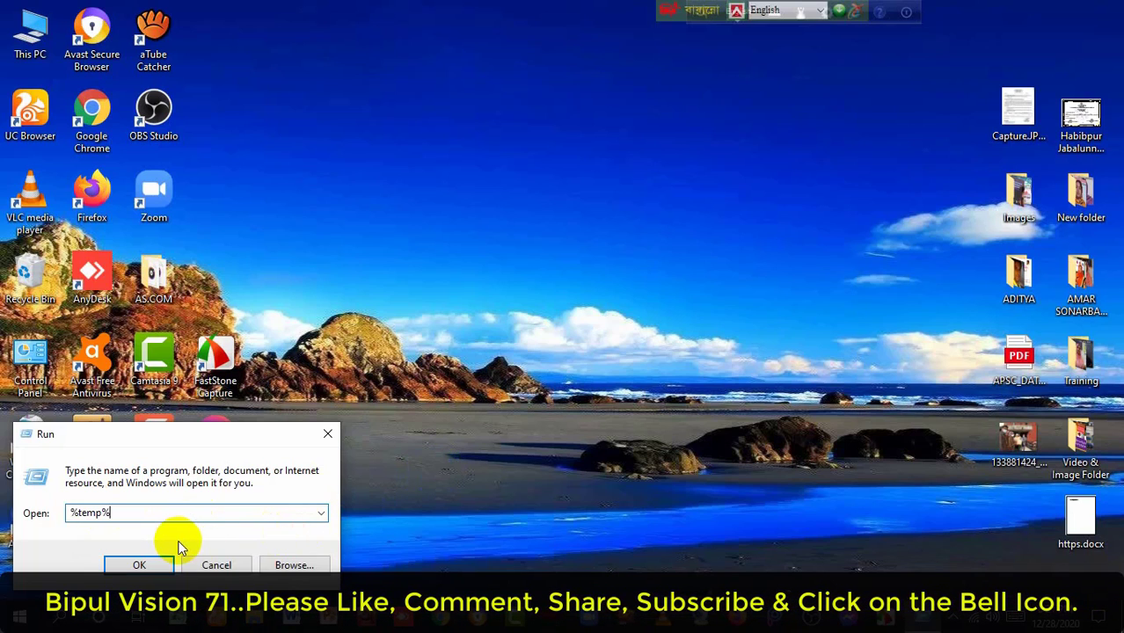
{"action": "left_click", "coordinate": [146, 566]}
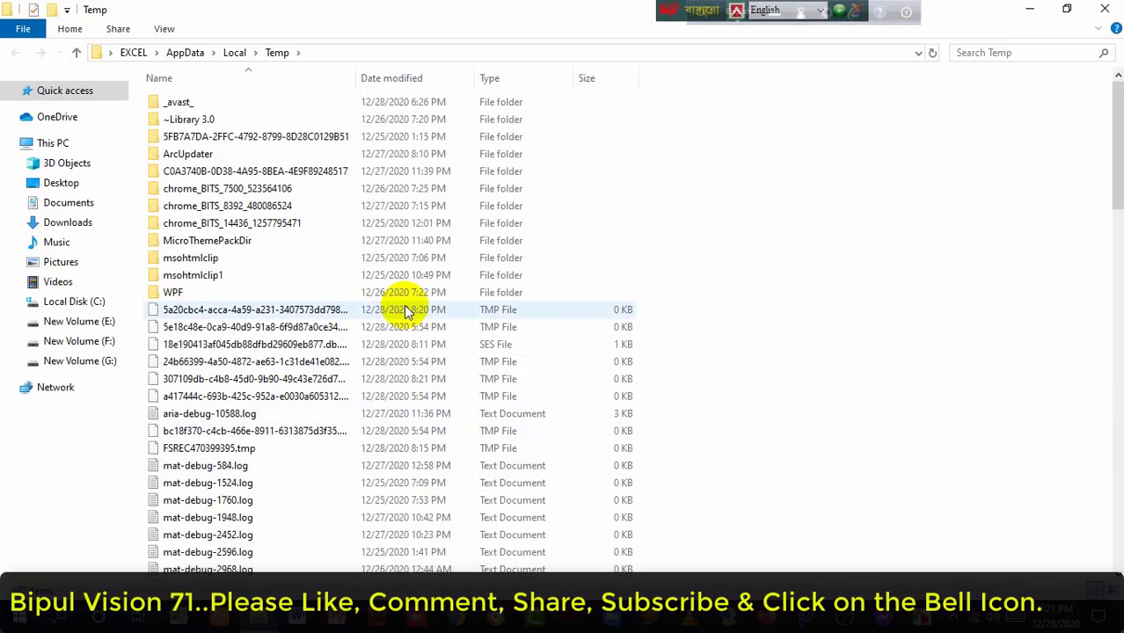
Step: Delete all the items in the AppData Local Temp folder and close its window
{"action": "scroll", "coordinate": [406, 309], "scroll_direction": "down", "scroll_amount": 1}
{"action": "scroll", "coordinate": [407, 309], "scroll_direction": "up", "scroll_amount": 1}
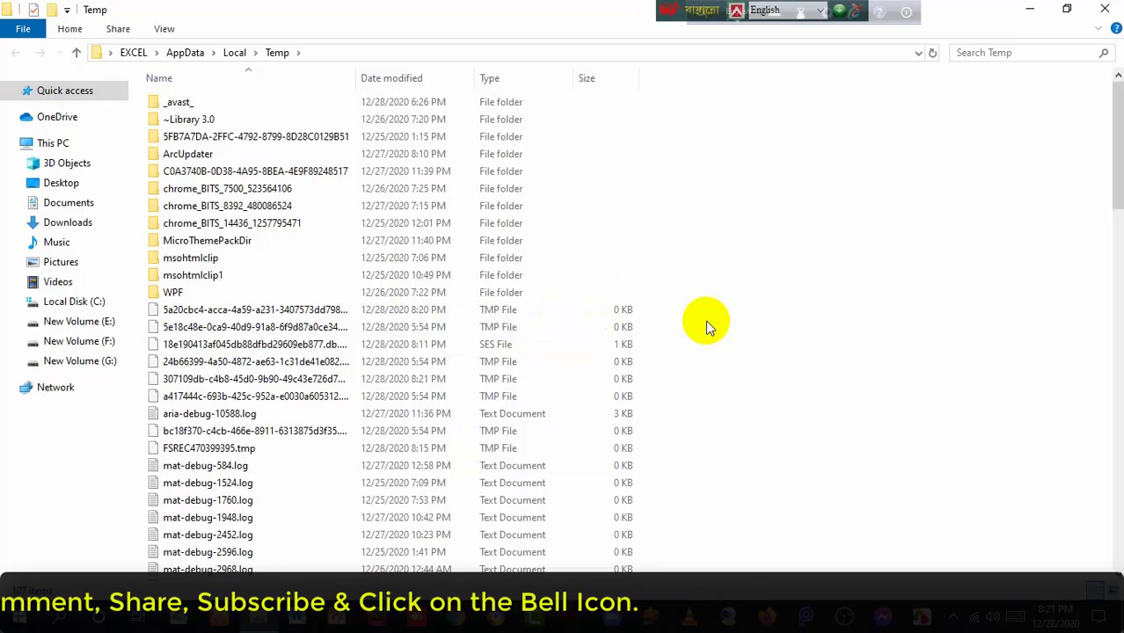
{"action": "key", "text": "ctrl+a"}
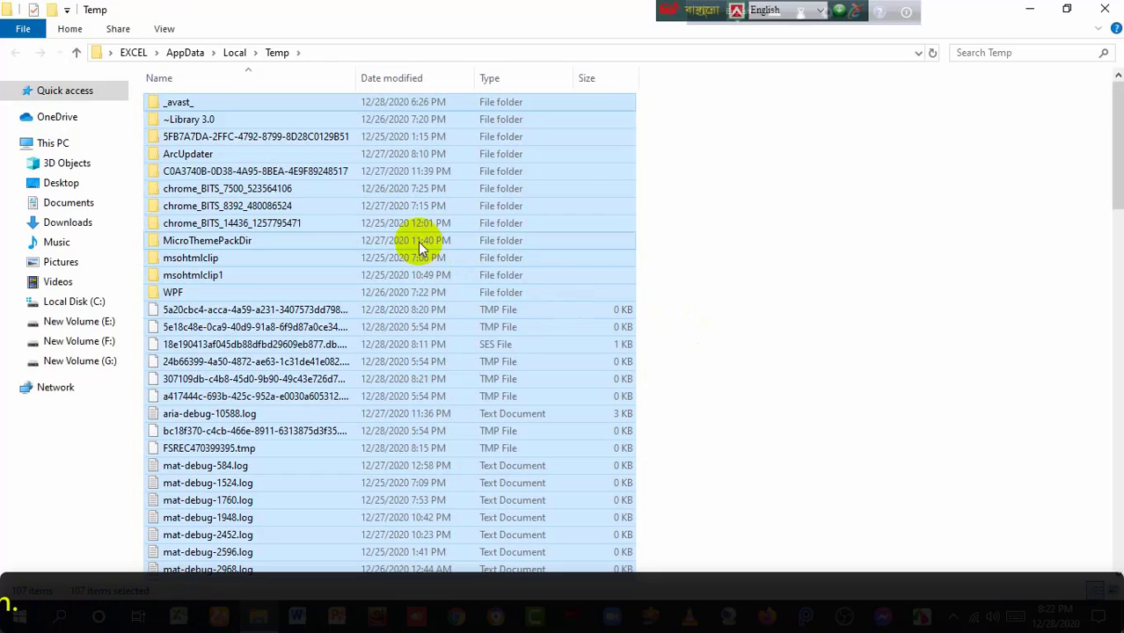
{"action": "right_click", "coordinate": [419, 242]}
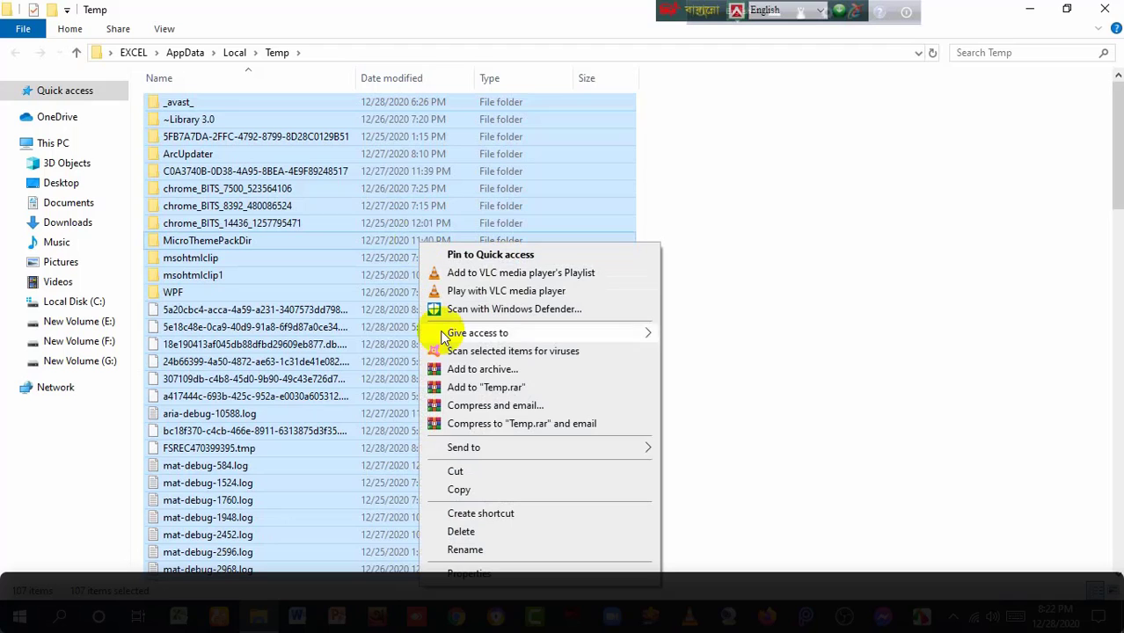
{"action": "left_click", "coordinate": [458, 491]}
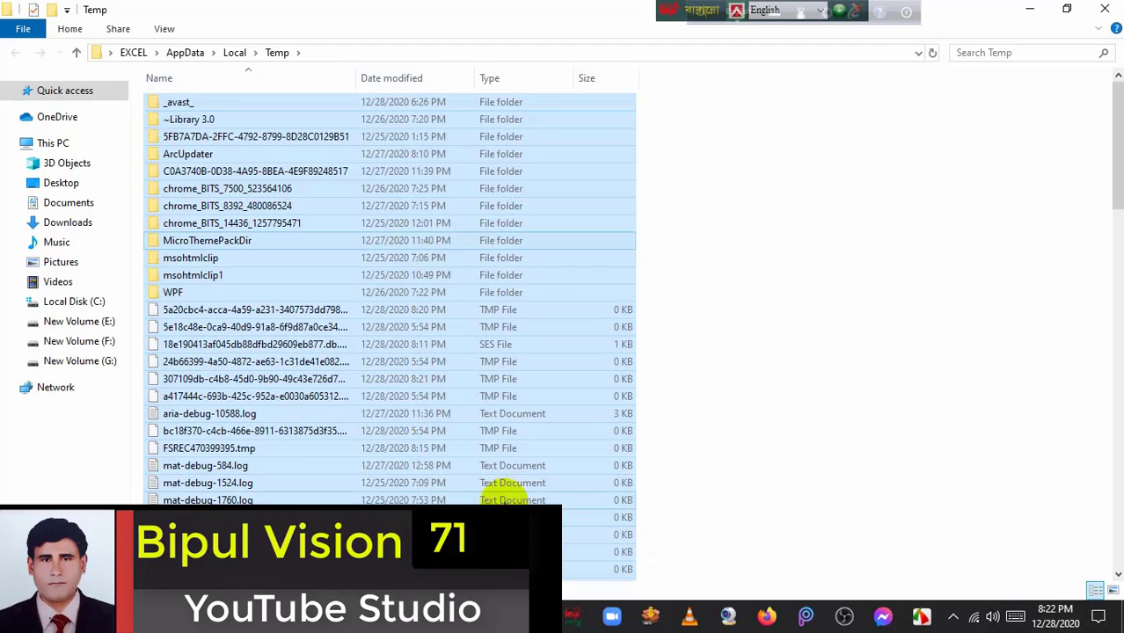
{"action": "key", "text": "Delete"}
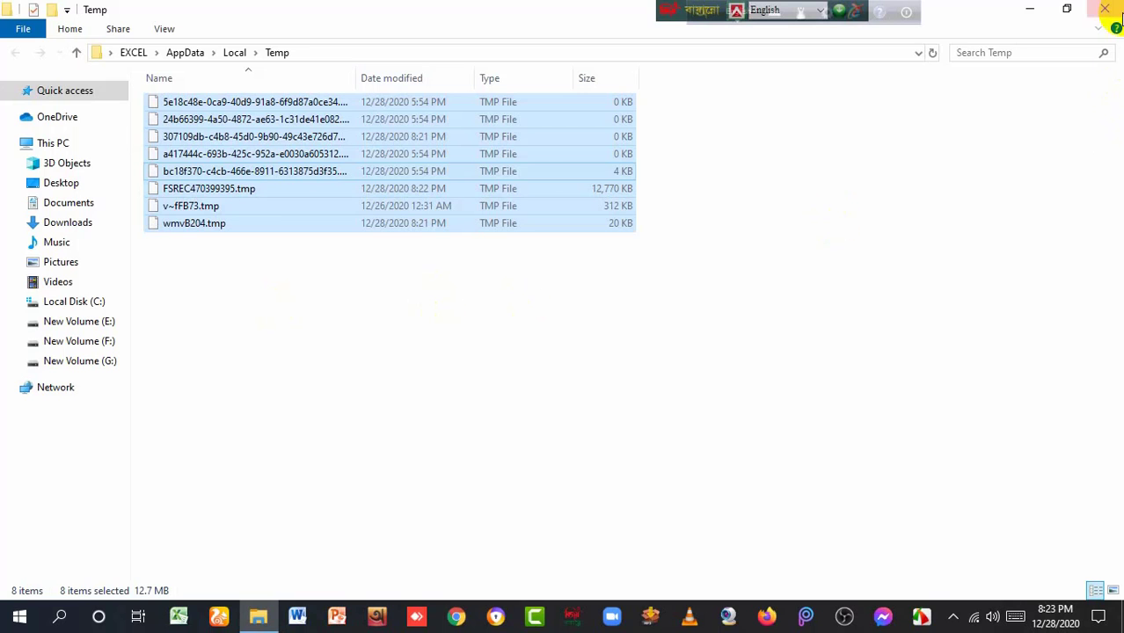
{"action": "left_click", "coordinate": [1109, 11]}
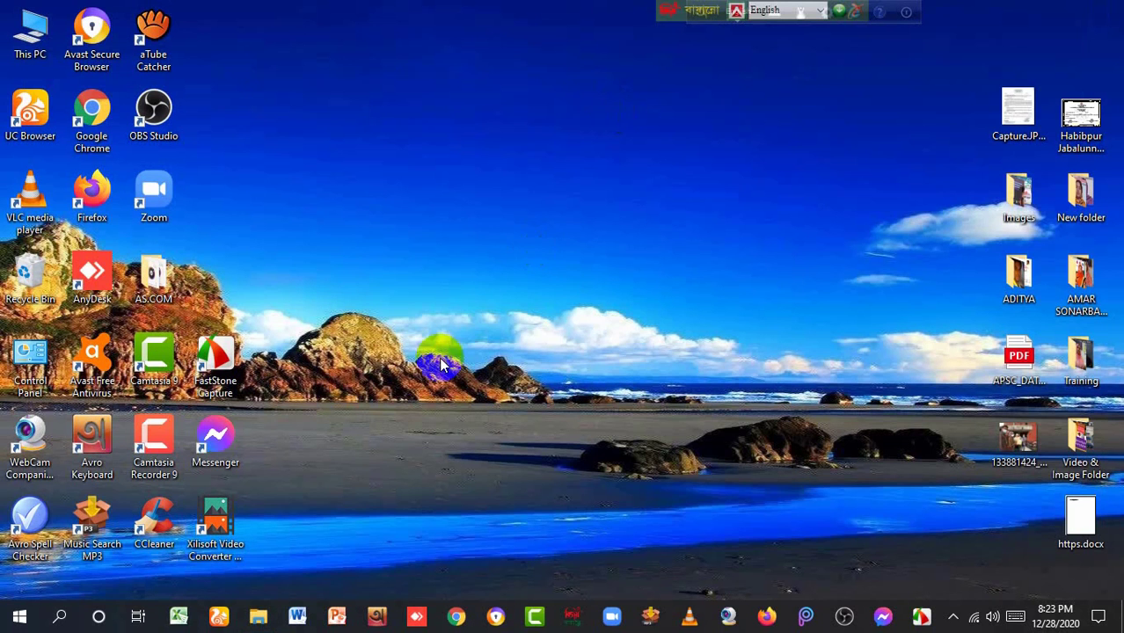
Step: Open the Run dialog and run the Prefetch command to open the Prefetch folder
{"action": "left_click", "coordinate": [61, 617]}
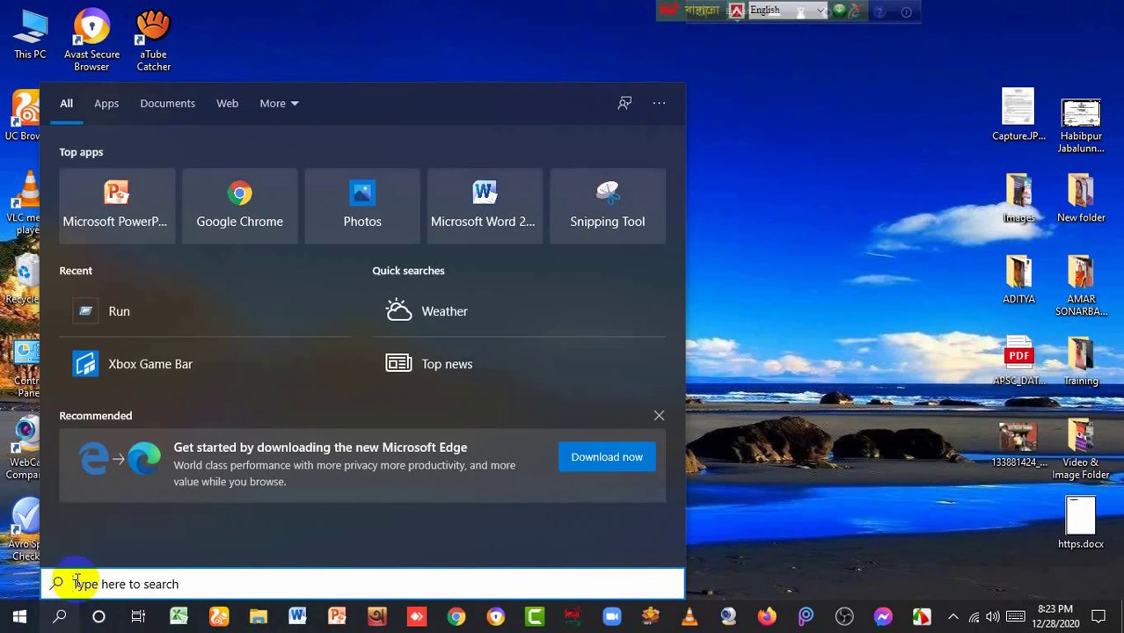
{"action": "type", "text": "R"}
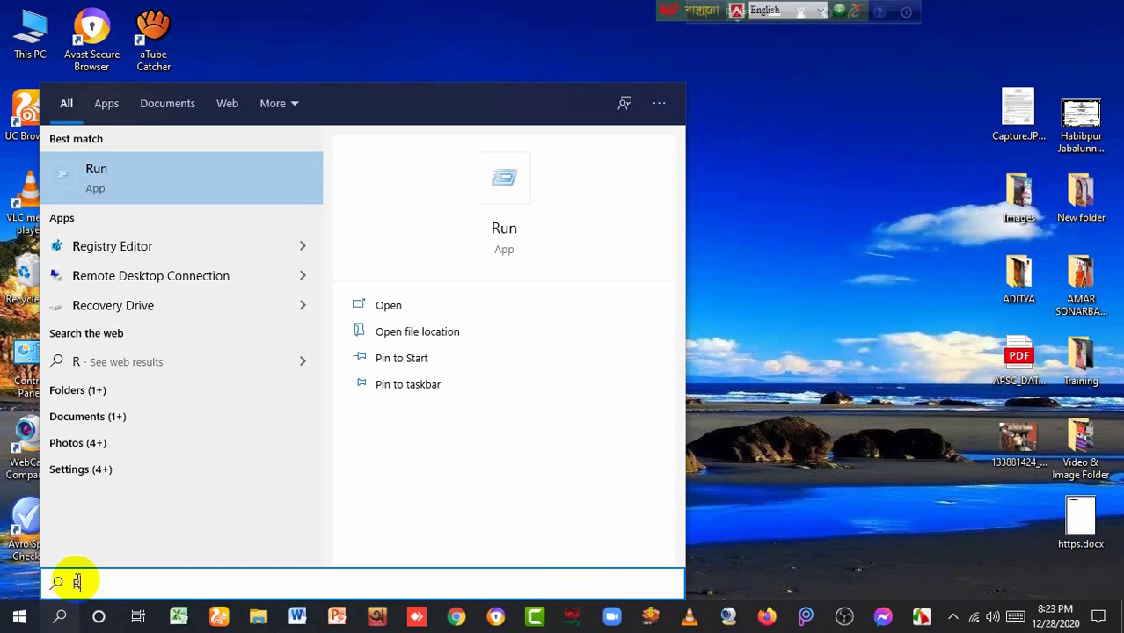
{"action": "type", "text": "un"}
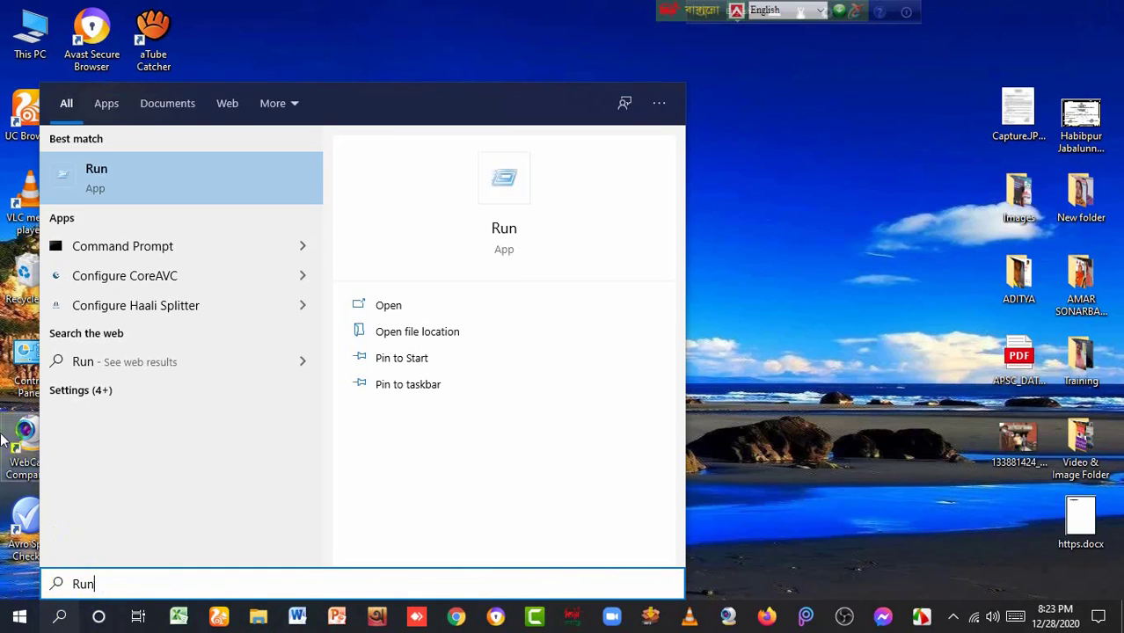
{"action": "left_click", "coordinate": [136, 180]}
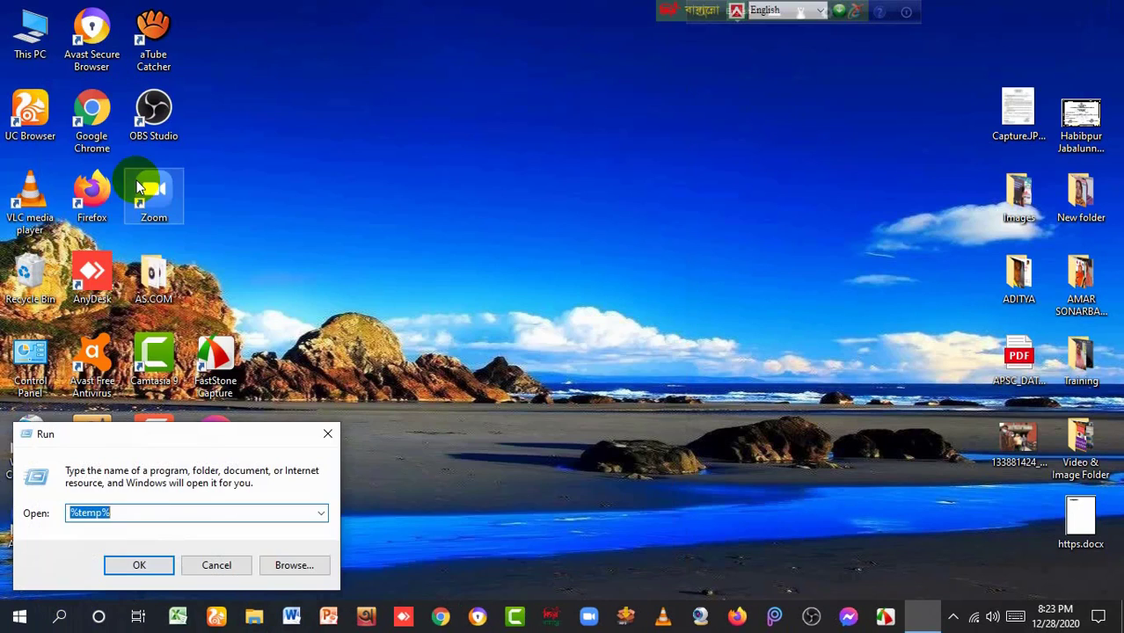
{"action": "left_click", "coordinate": [119, 514]}
{"action": "key", "text": "BackSpace"}
{"action": "key", "text": "BackSpace"}
{"action": "key", "text": "BackSpace"}
{"action": "key", "text": "BackSpace"}
{"action": "key", "text": "BackSpace"}
{"action": "key", "text": "BackSpace"}
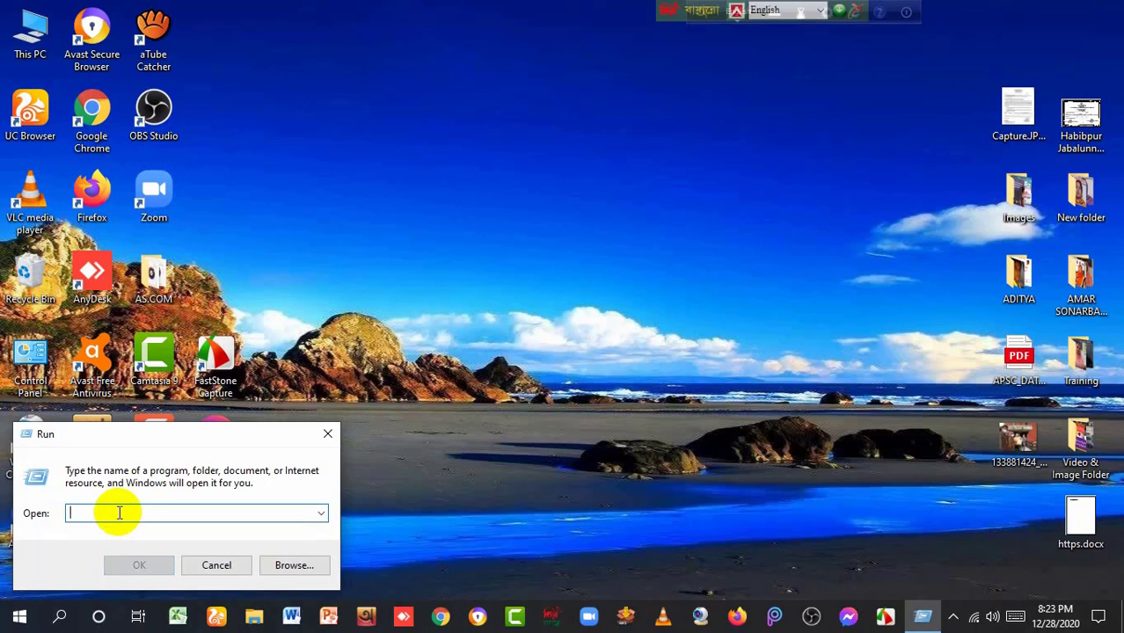
{"action": "type", "text": "Pr"}
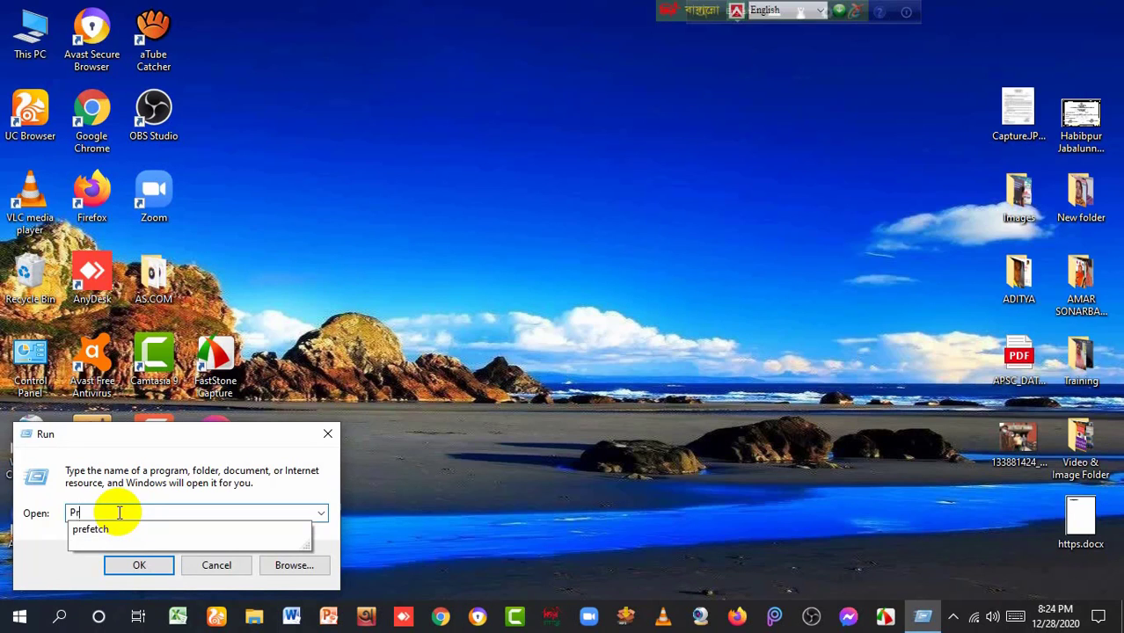
{"action": "type", "text": "efetch"}
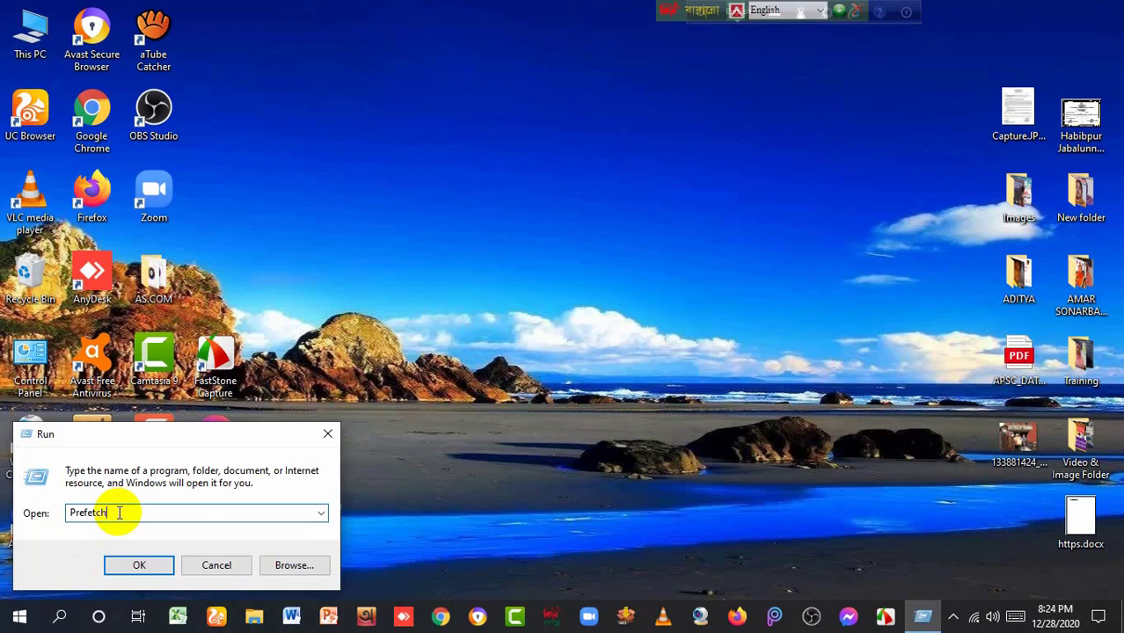
{"action": "left_click", "coordinate": [145, 565]}
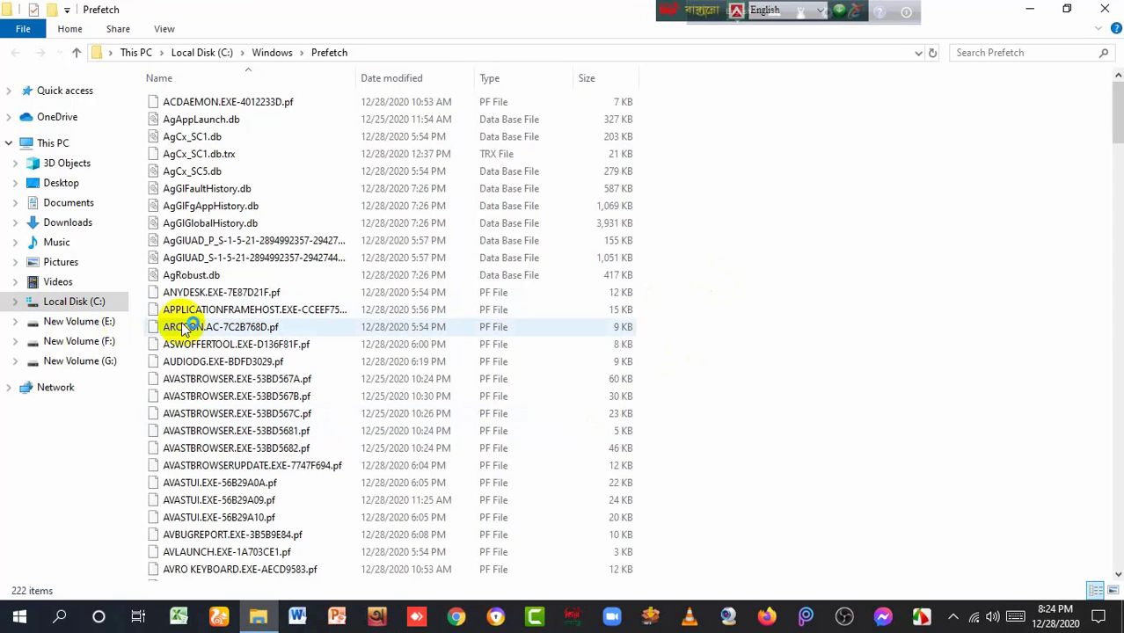
Step: Delete all the files in the Prefetch folder, retry the file in use, and close the folder window
{"action": "scroll", "coordinate": [185, 288], "scroll_direction": "down", "scroll_amount": 8}
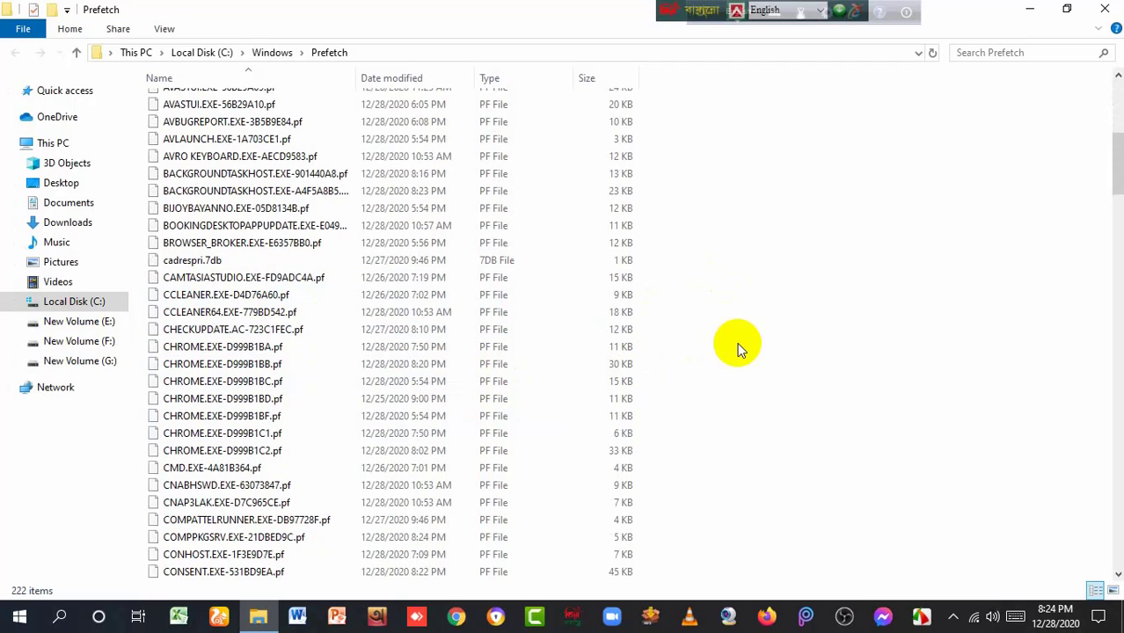
{"action": "key", "text": "ctrl+a"}
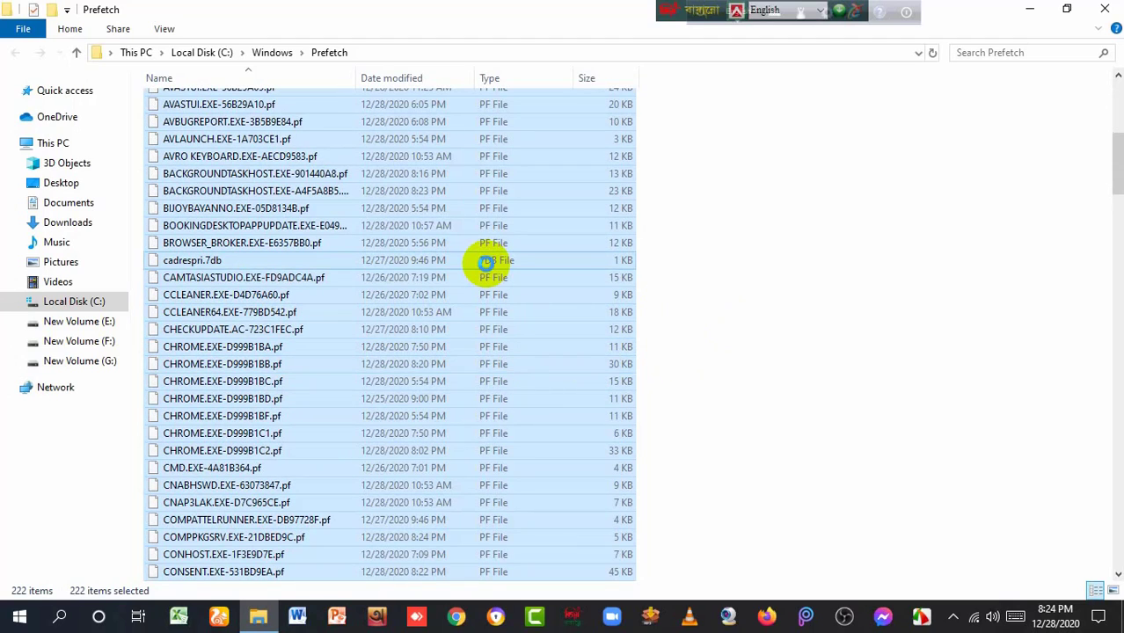
{"action": "key", "text": "Delete"}
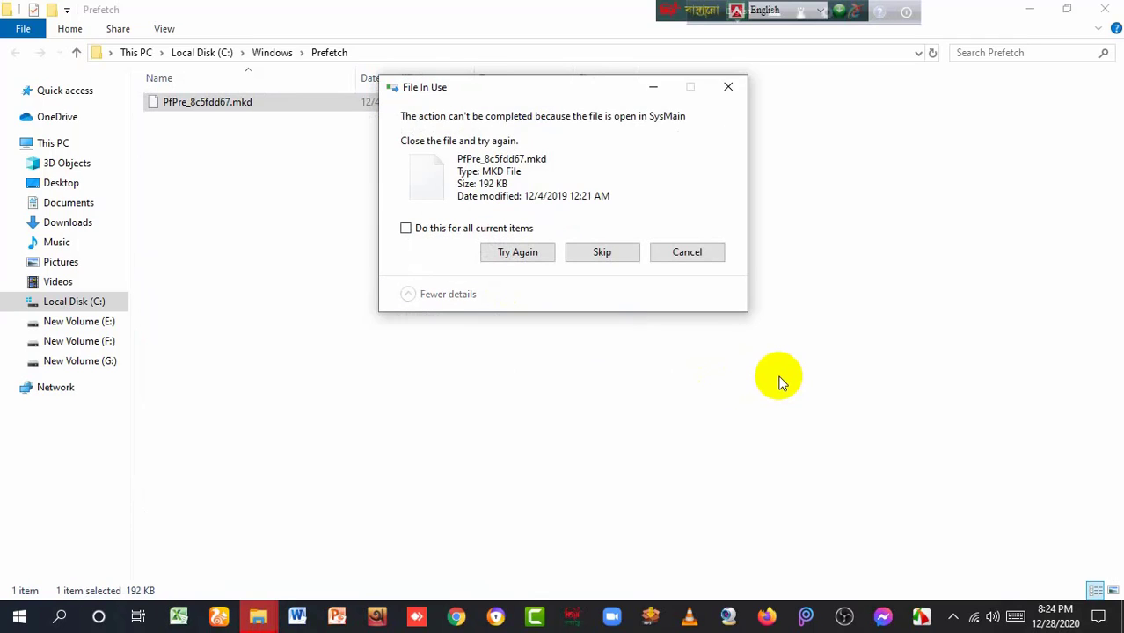
{"action": "left_click", "coordinate": [519, 255]}
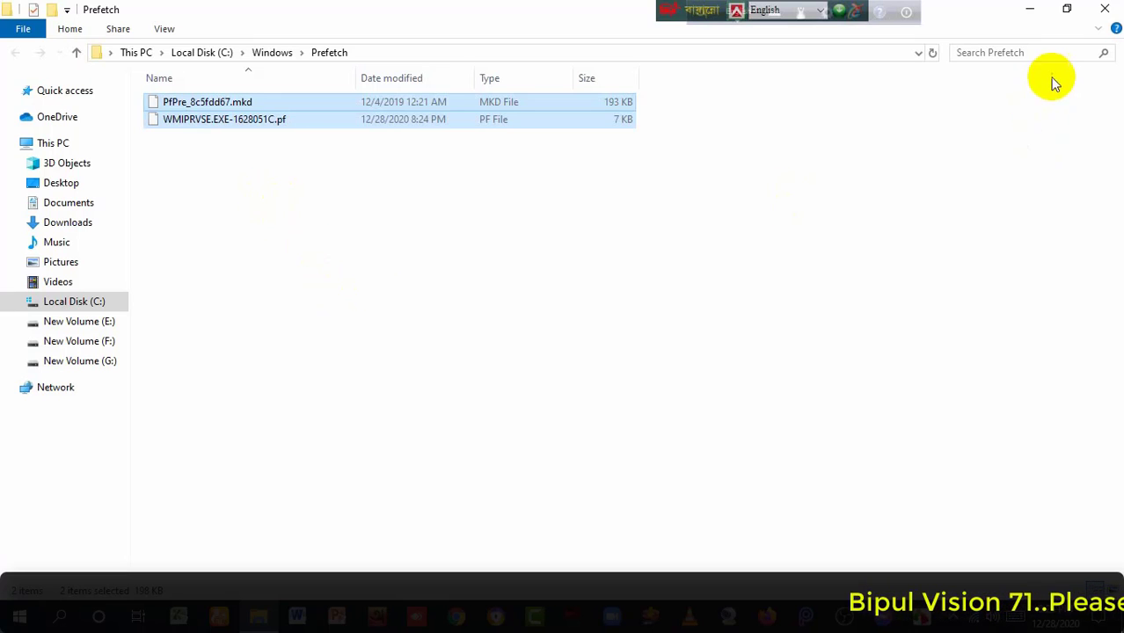
{"action": "left_click", "coordinate": [1108, 9]}
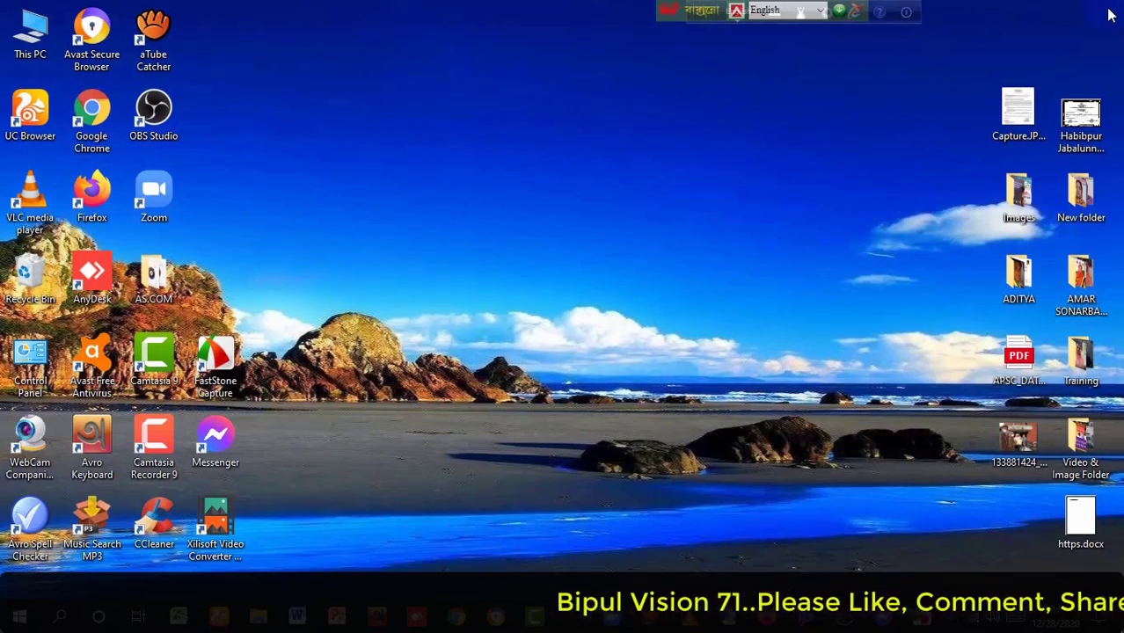
Step: Open the Recycle Bin and delete its contents, dismissing the administrator permission request
{"action": "double_click", "coordinate": [32, 276]}
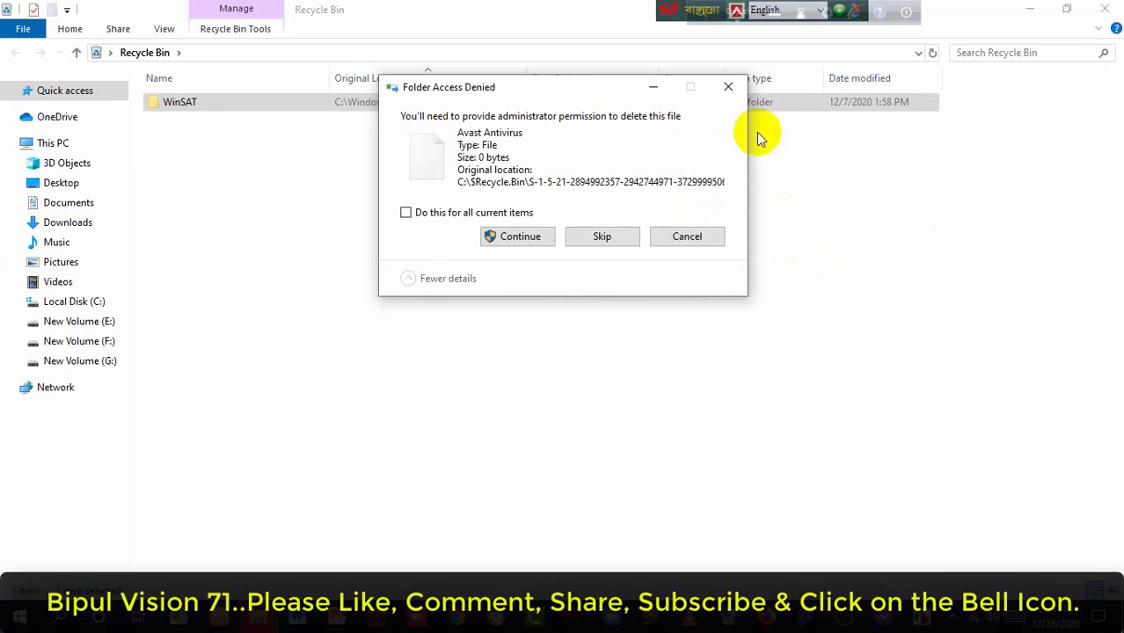
{"action": "left_click", "coordinate": [729, 87]}
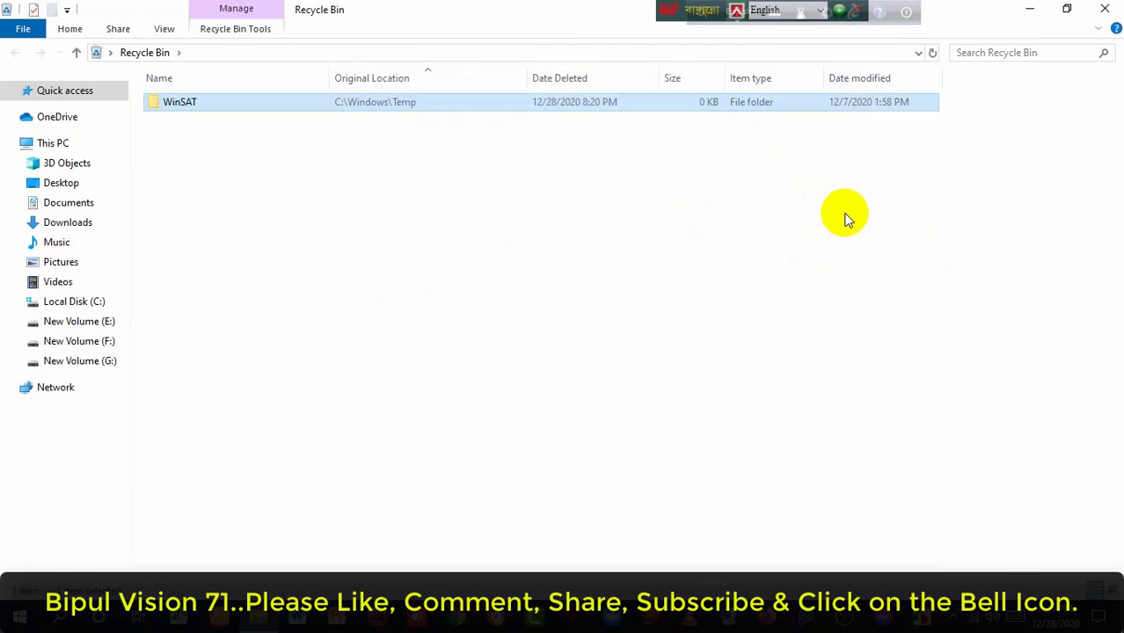